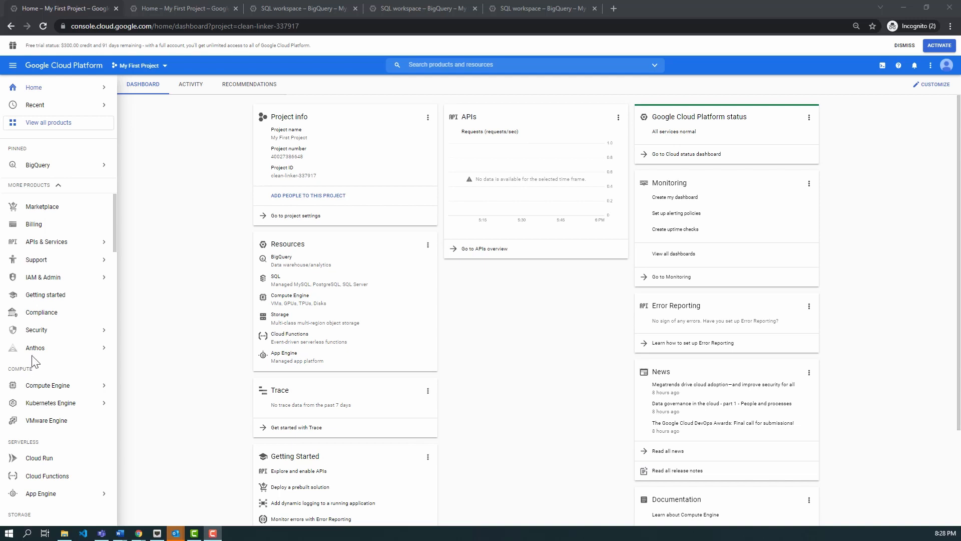
Step: Search the Google Cloud Marketplace datasets for covid19_jhu_csse
{"action": "mouse_move", "coordinate": [35, 347]}
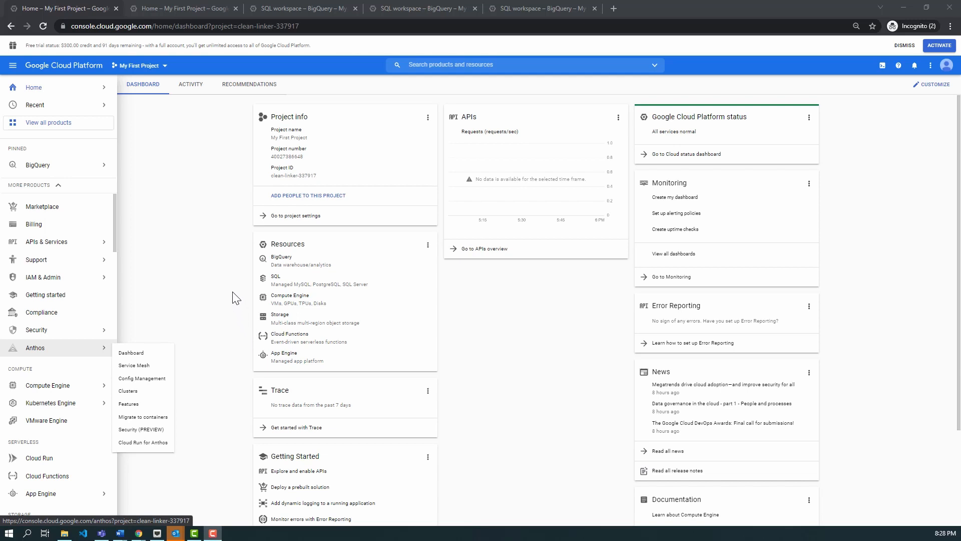
{"action": "left_click", "coordinate": [68, 208]}
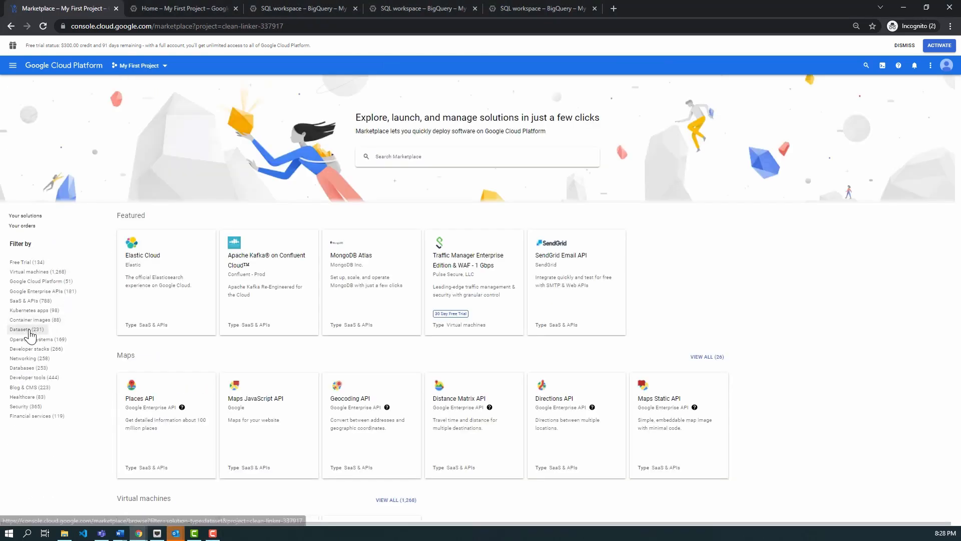
{"action": "left_click", "coordinate": [28, 331]}
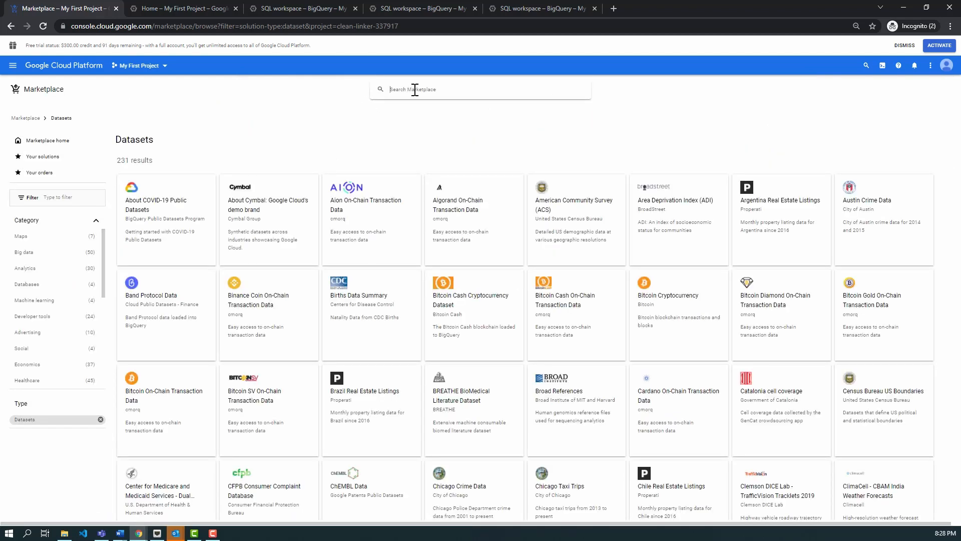
{"action": "left_click", "coordinate": [414, 89]}
{"action": "type", "text": "covid19_jhu_csse"}
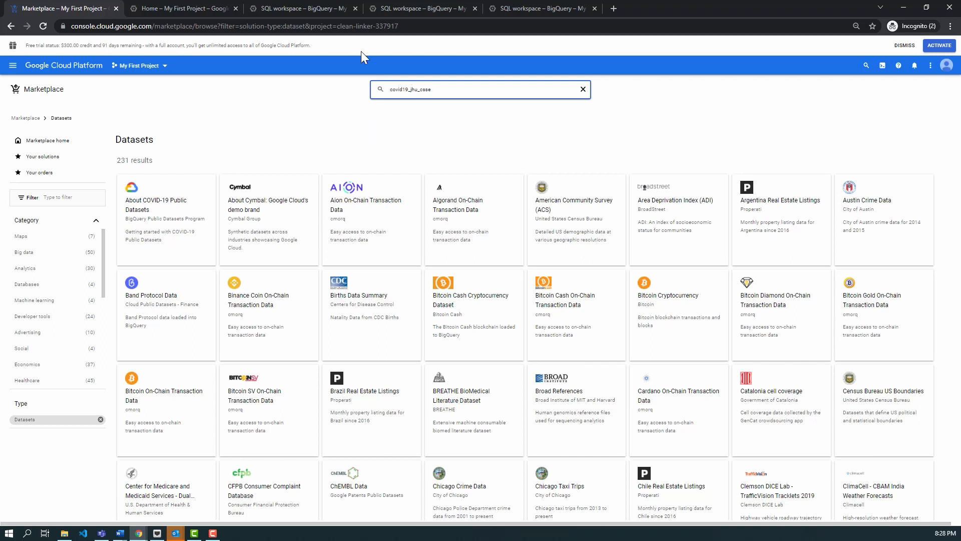
{"action": "key", "text": "Return"}
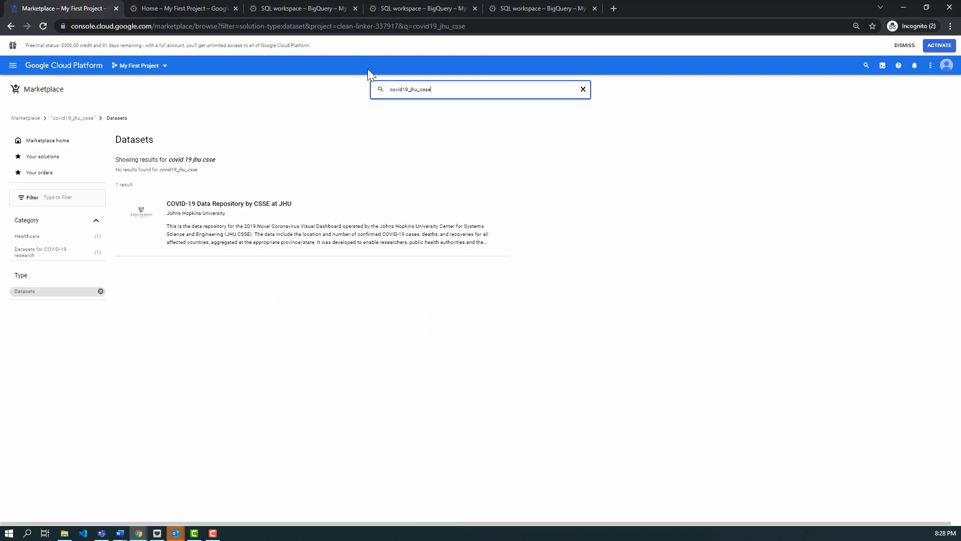
Step: View the COVID-19 Data Repository by CSSE at JHU dataset in BigQuery and search the explorer for covid19_jhu_csse
{"action": "left_click", "coordinate": [252, 231]}
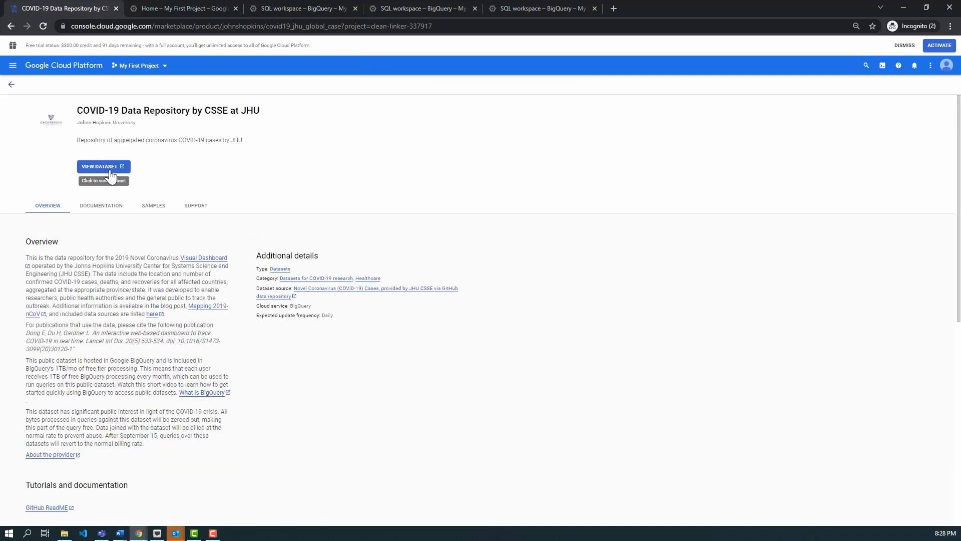
{"action": "left_click", "coordinate": [111, 172]}
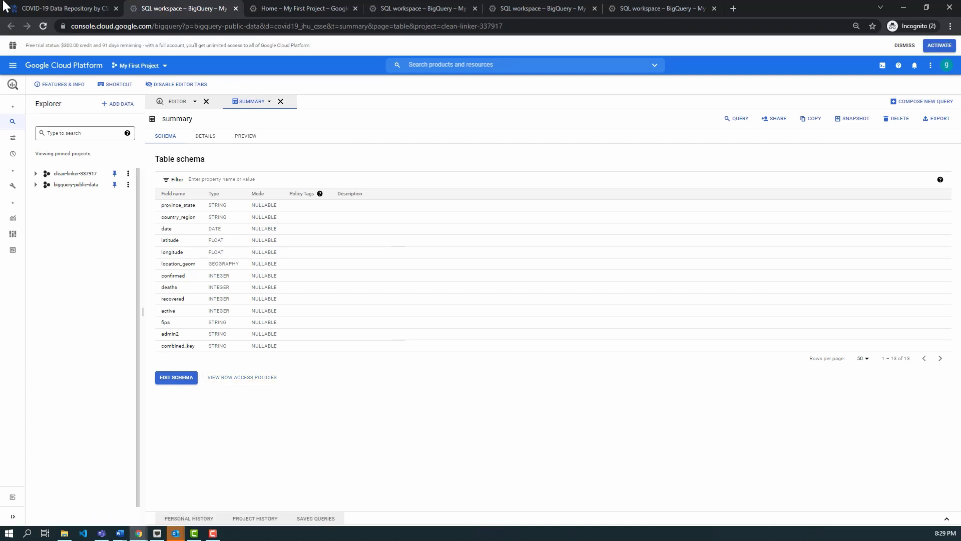
{"action": "left_click", "coordinate": [67, 133]}
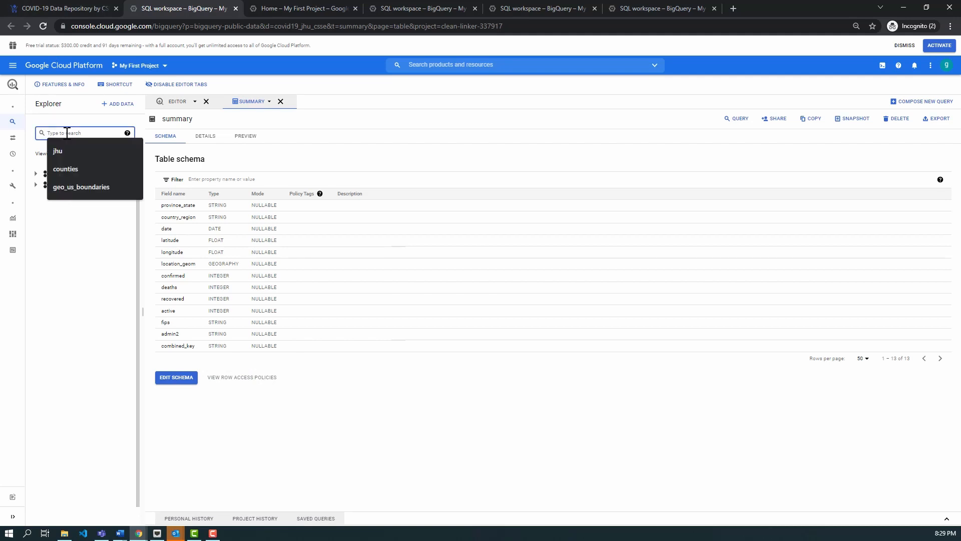
{"action": "type", "text": "covid19_jhu_csse"}
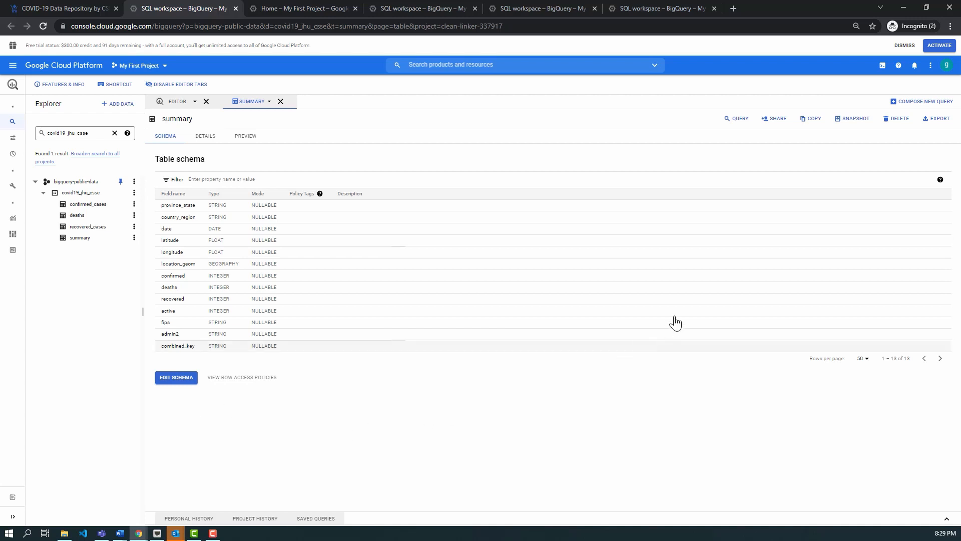
{"action": "left_click", "coordinate": [915, 65]}
{"action": "left_click", "coordinate": [915, 63]}
{"action": "left_click", "coordinate": [915, 63]}
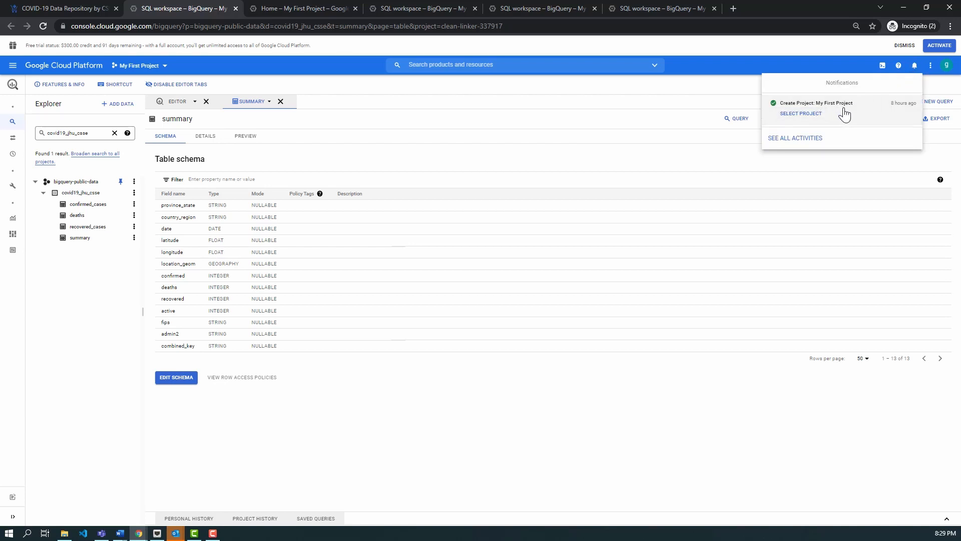
{"action": "left_click", "coordinate": [701, 95]}
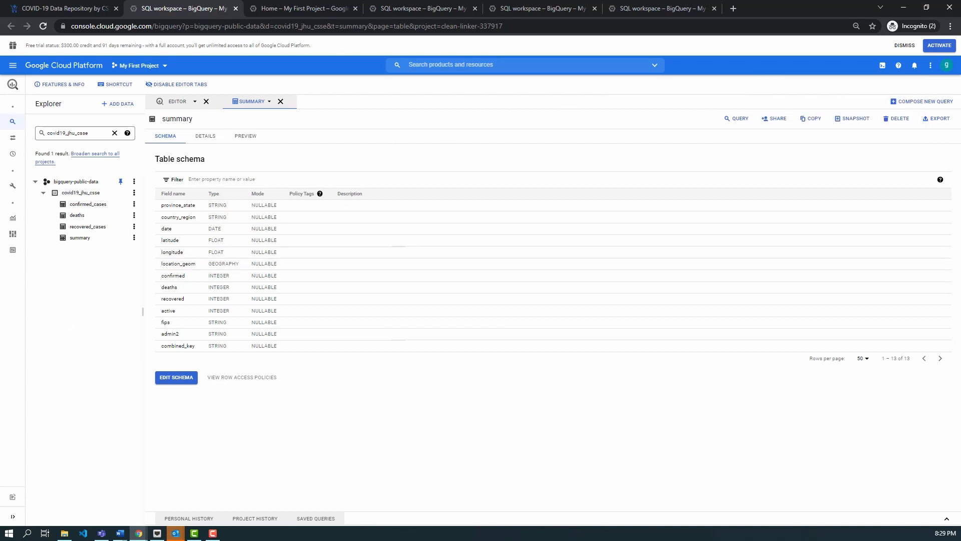
{"action": "key", "text": "alt+Tab"}
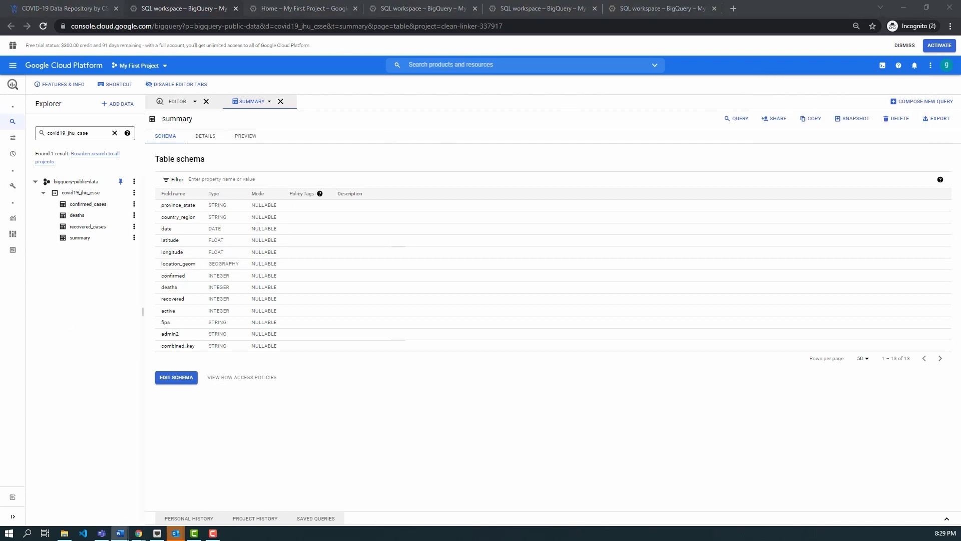
Step: Create a dataset HANACloud in project clean-linker-337917, located in us (multiple regions in United States), and view it in the explorer
{"action": "left_click", "coordinate": [114, 133]}
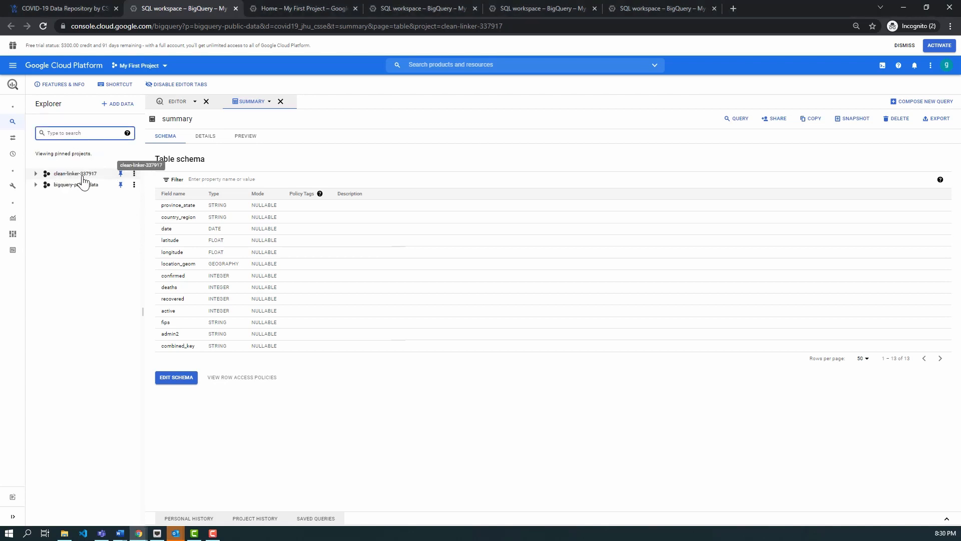
{"action": "left_click", "coordinate": [134, 175]}
{"action": "left_click", "coordinate": [134, 174]}
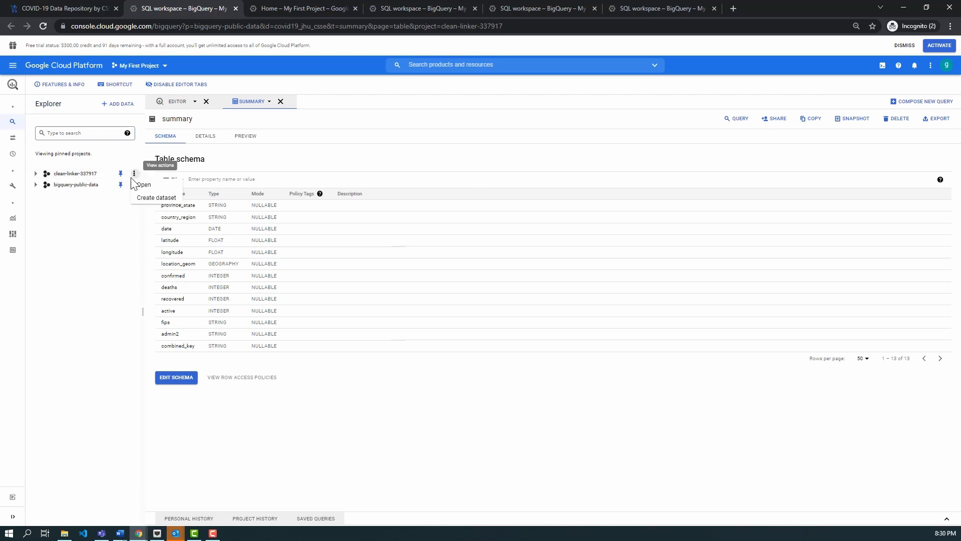
{"action": "left_click", "coordinate": [146, 198]}
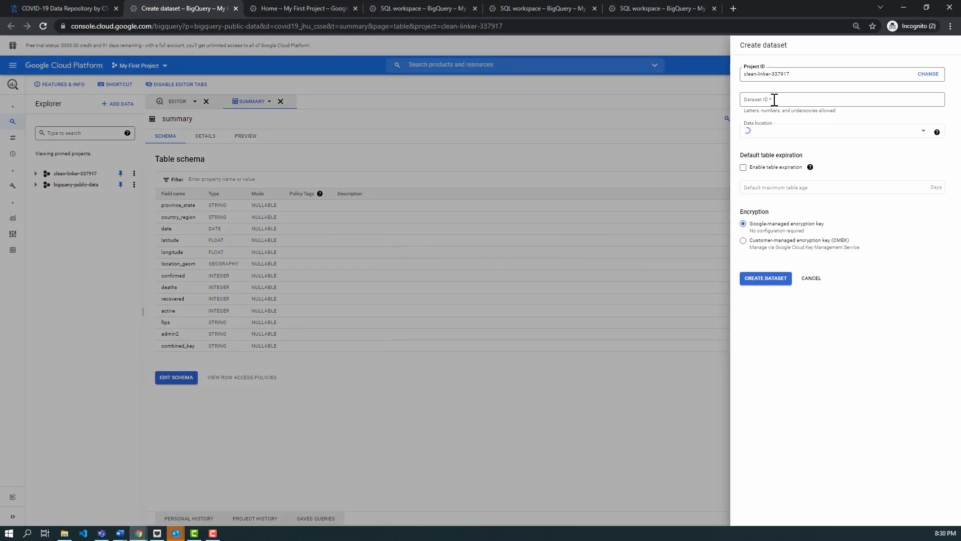
{"action": "left_click", "coordinate": [776, 100]}
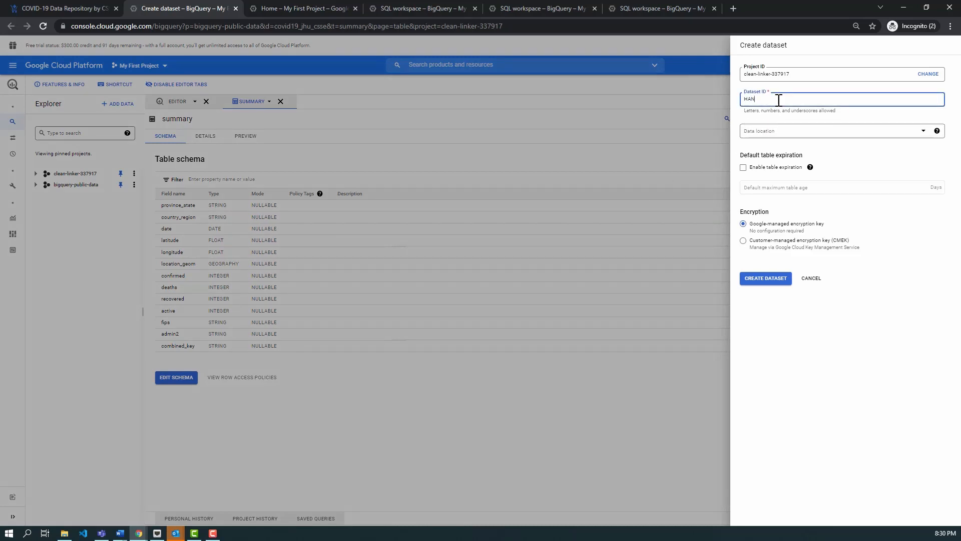
{"action": "type", "text": "HANACloud"}
{"action": "left_click", "coordinate": [851, 133]}
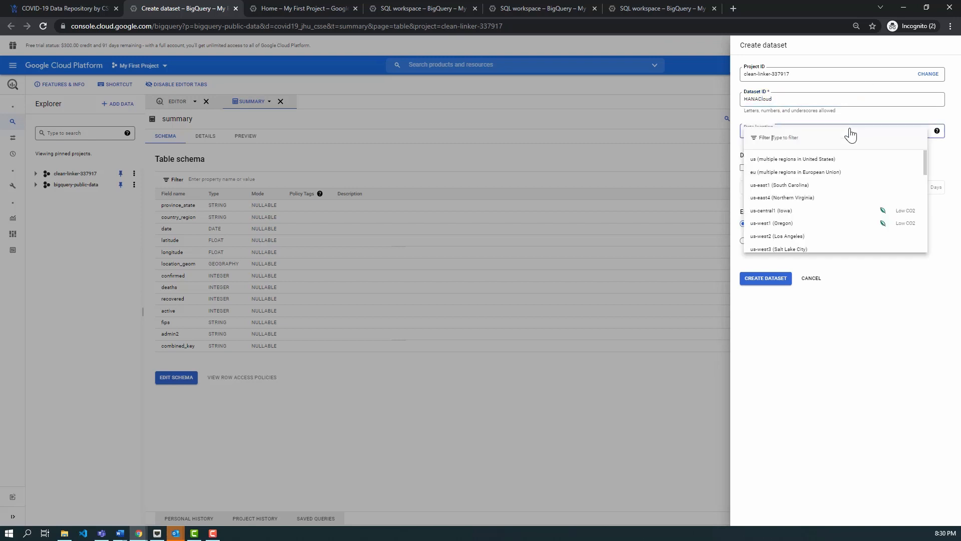
{"action": "left_click", "coordinate": [777, 160]}
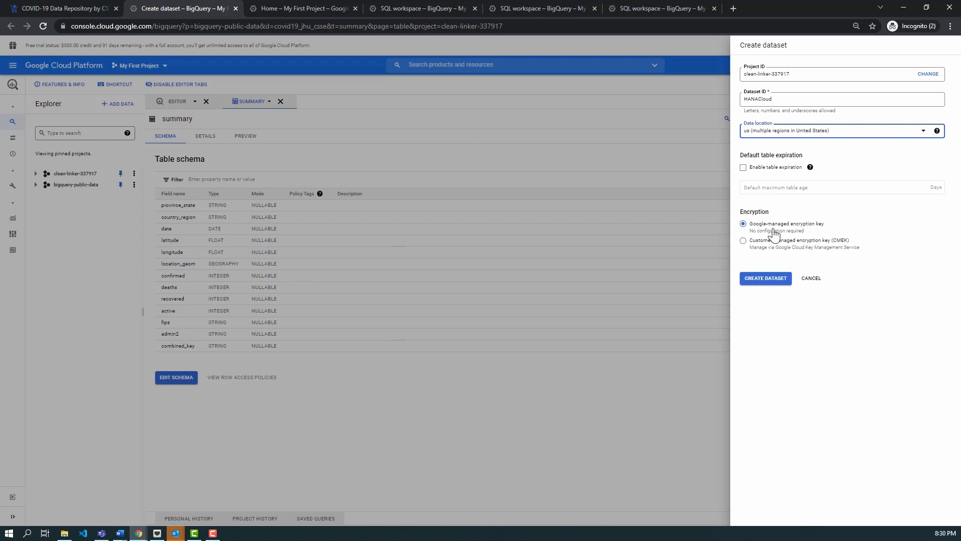
{"action": "left_click", "coordinate": [777, 283]}
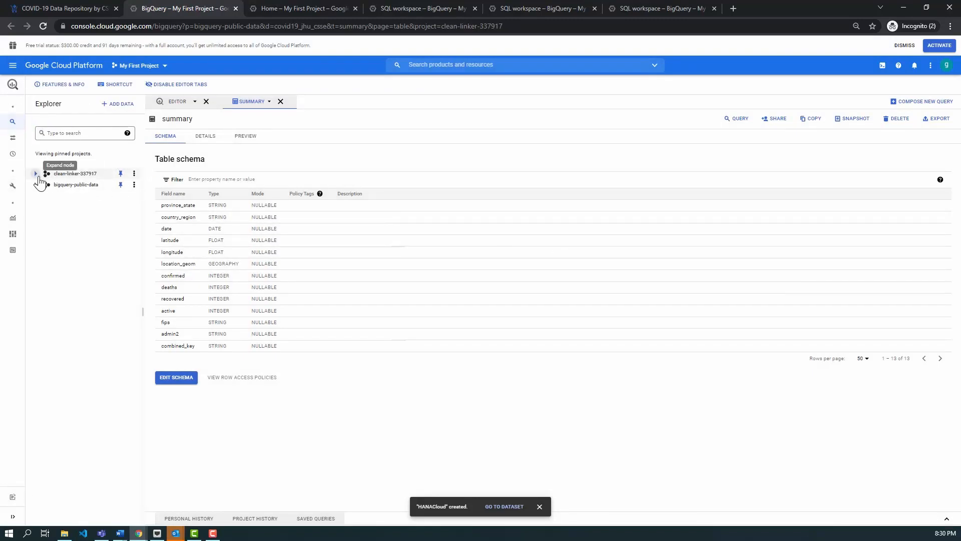
{"action": "left_click", "coordinate": [36, 174]}
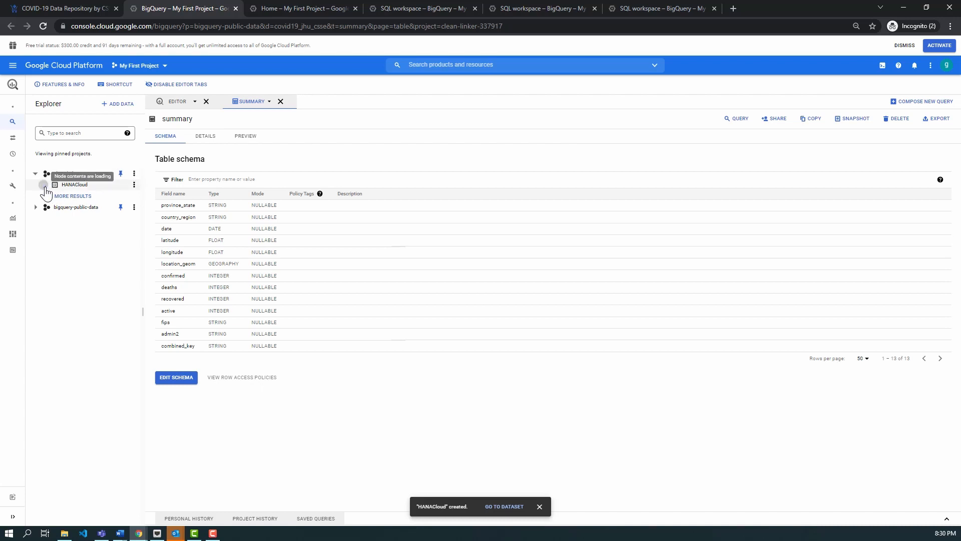
{"action": "left_click", "coordinate": [43, 184]}
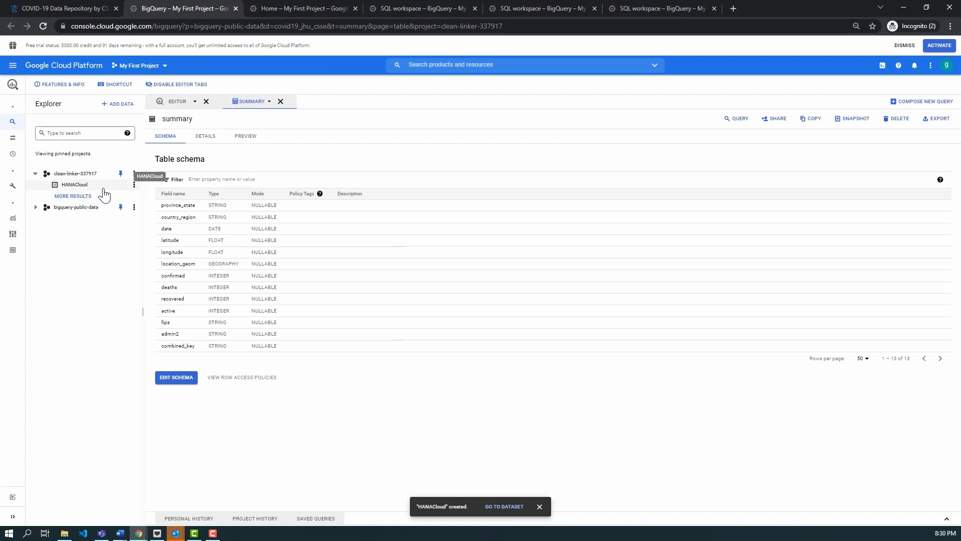
Step: Find covid19_jhu_csse under bigquery-public-data in the explorer and open its summary table
{"action": "left_click", "coordinate": [36, 209]}
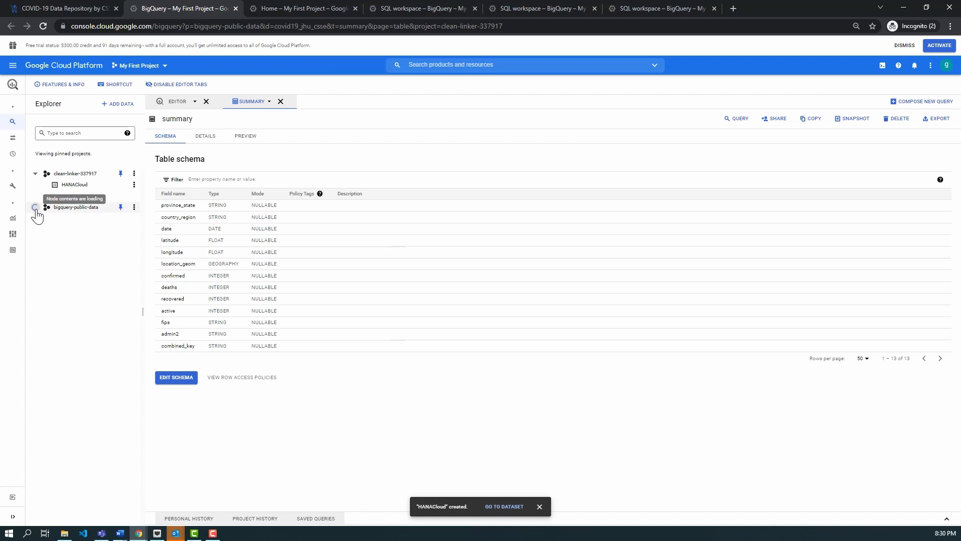
{"action": "left_click", "coordinate": [80, 133]}
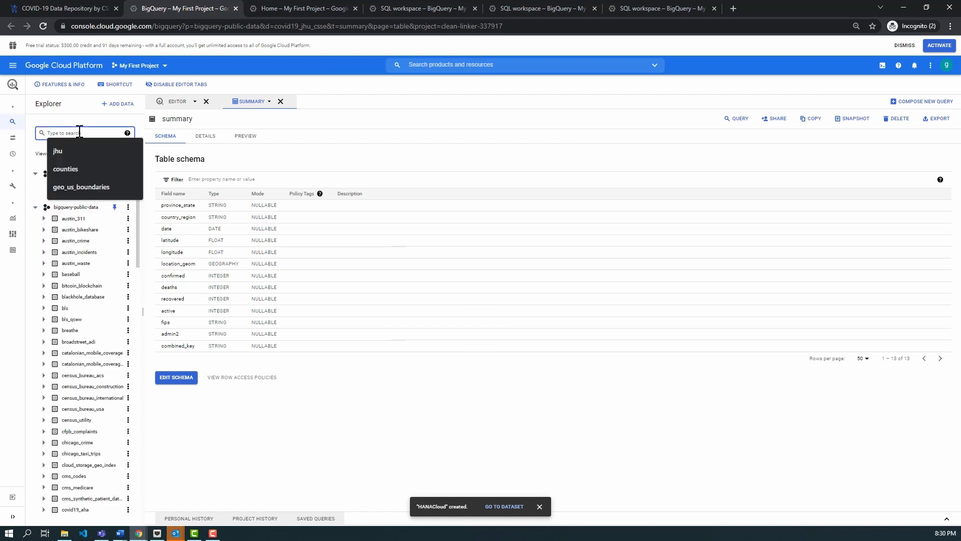
{"action": "type", "text": "covid19_jhu_csse"}
{"action": "key", "text": "Return"}
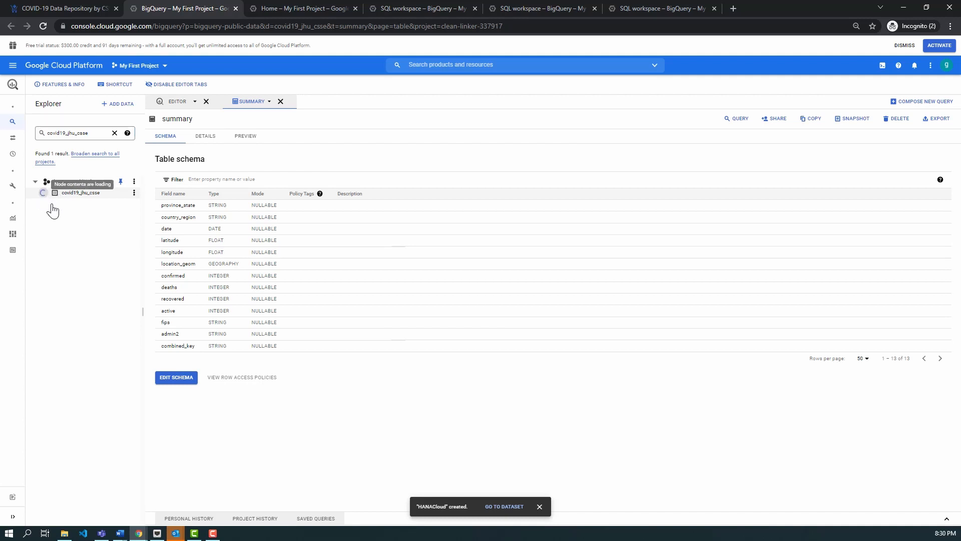
{"action": "left_click", "coordinate": [43, 193]}
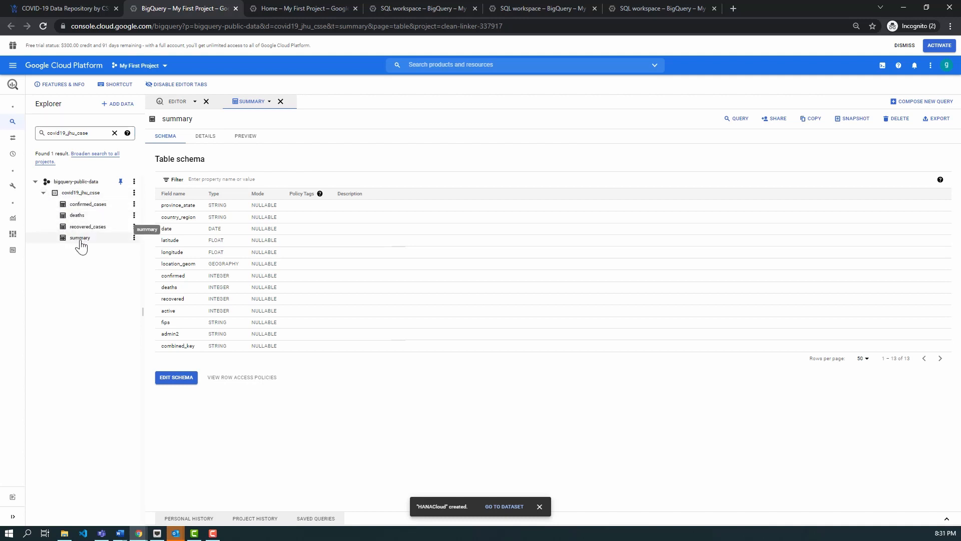
{"action": "left_click", "coordinate": [79, 239]}
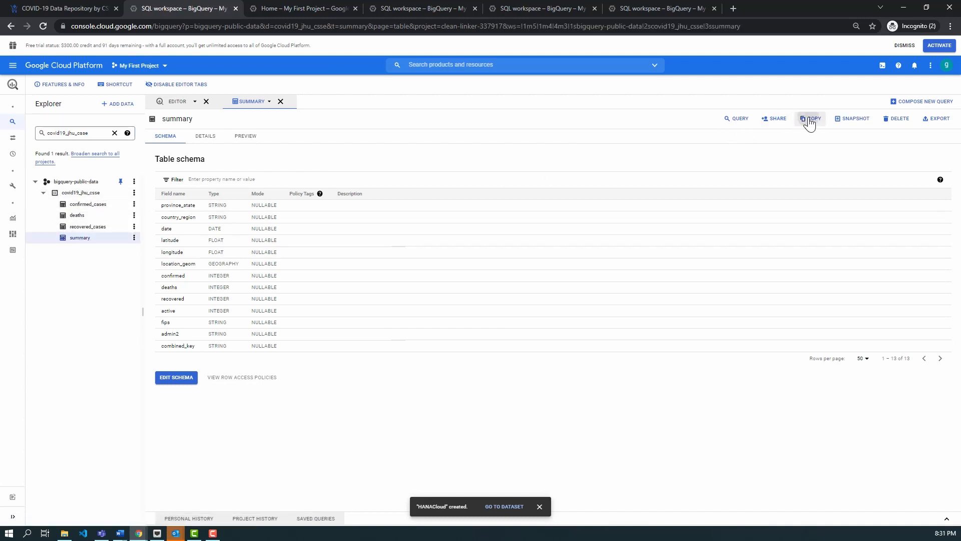
Step: Copy the summary table into the HANACloud dataset of project clean-linker-337917 as table COVID19SUMMARYDATA
{"action": "left_click", "coordinate": [809, 119]}
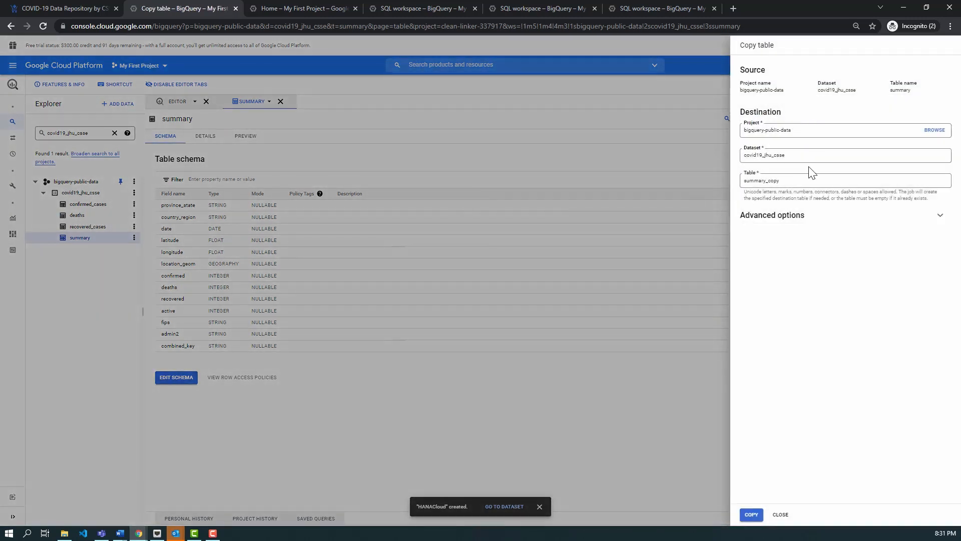
{"action": "left_click", "coordinate": [934, 130]}
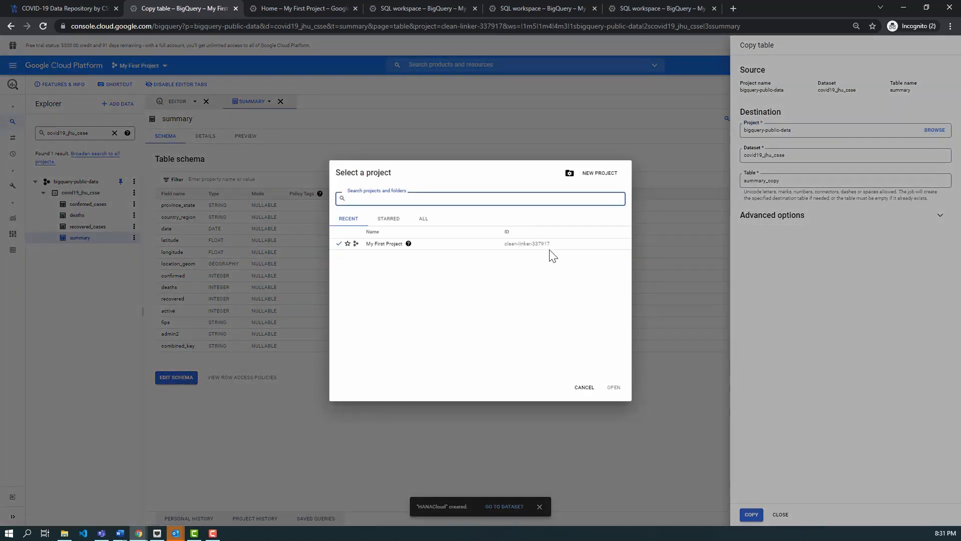
{"action": "left_click", "coordinate": [551, 246]}
{"action": "left_click", "coordinate": [613, 387]}
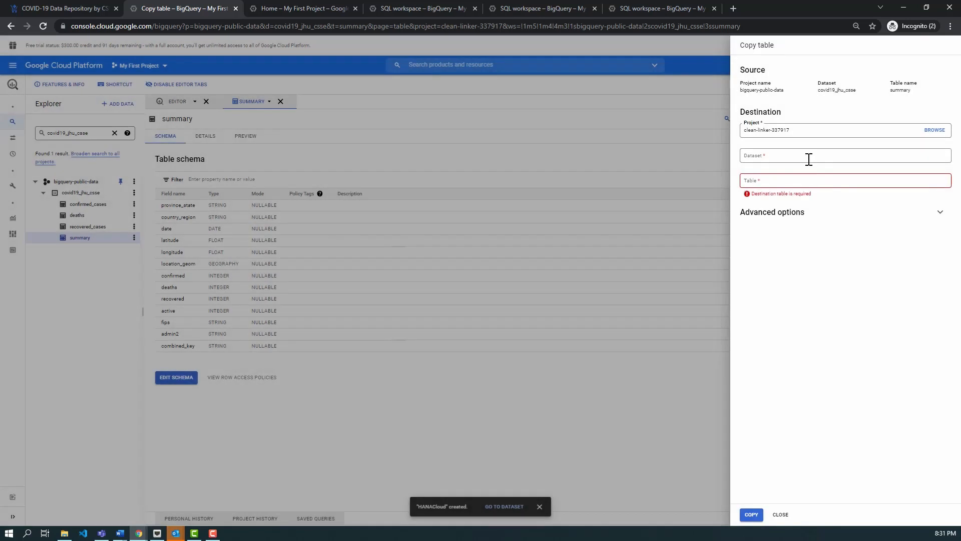
{"action": "left_click", "coordinate": [806, 157]}
{"action": "left_click", "coordinate": [784, 207]}
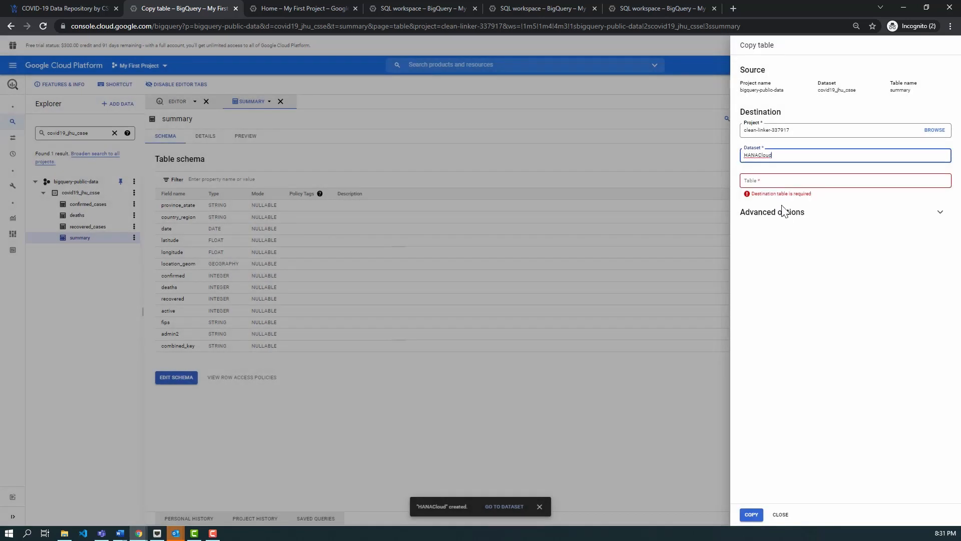
{"action": "left_click", "coordinate": [793, 181]}
{"action": "type", "text": "covi"}
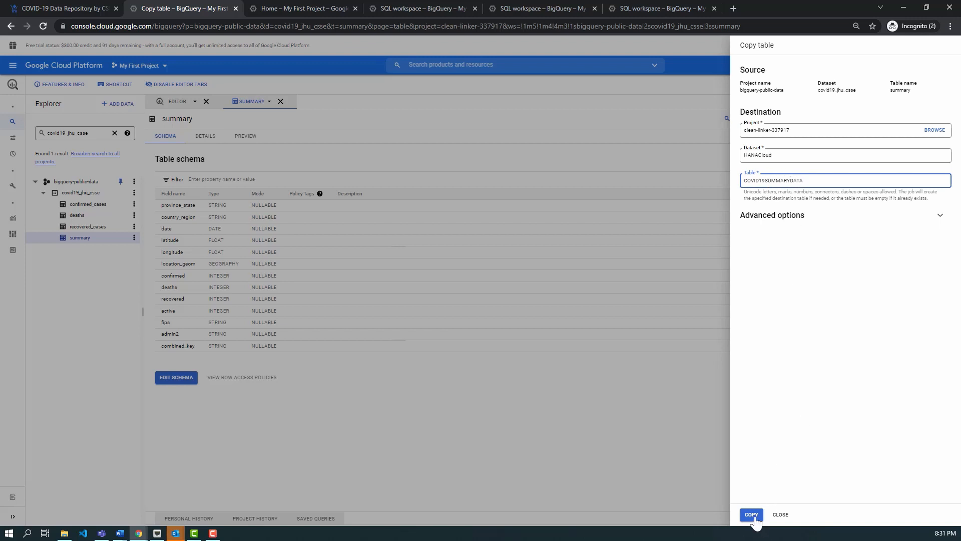
{"action": "left_click", "coordinate": [752, 514]}
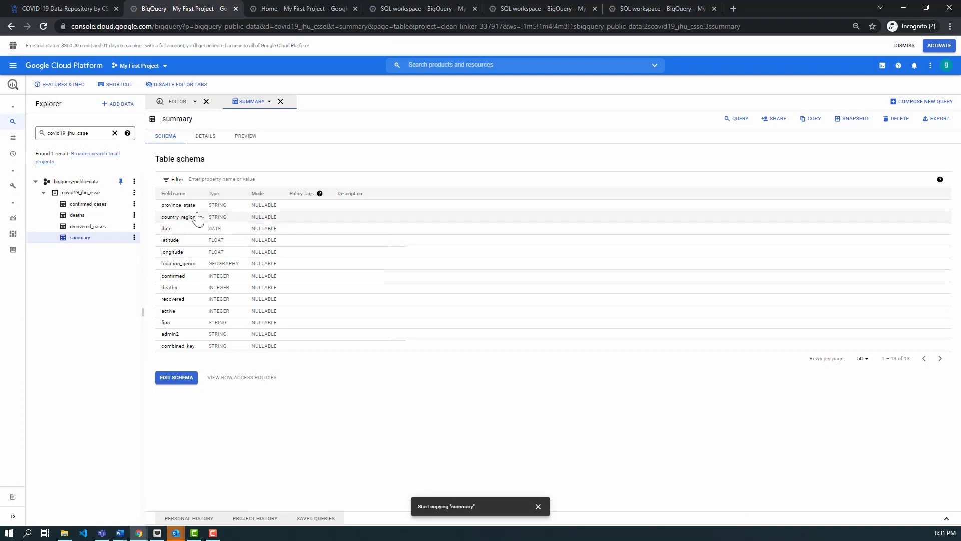
Step: Clear the explorer search and expand the HANACloud dataset in project clean-linker-337917 to check its tables
{"action": "left_click", "coordinate": [114, 132]}
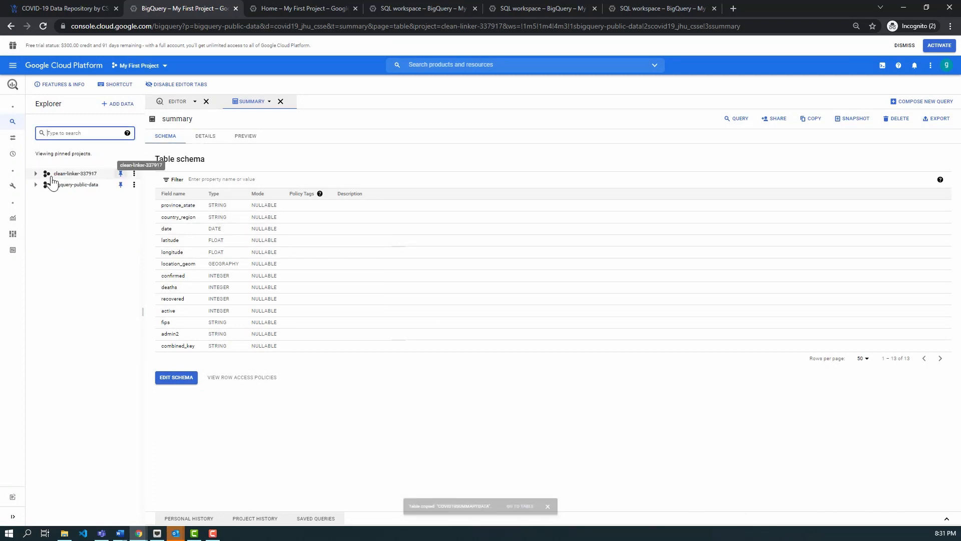
{"action": "left_click", "coordinate": [35, 174]}
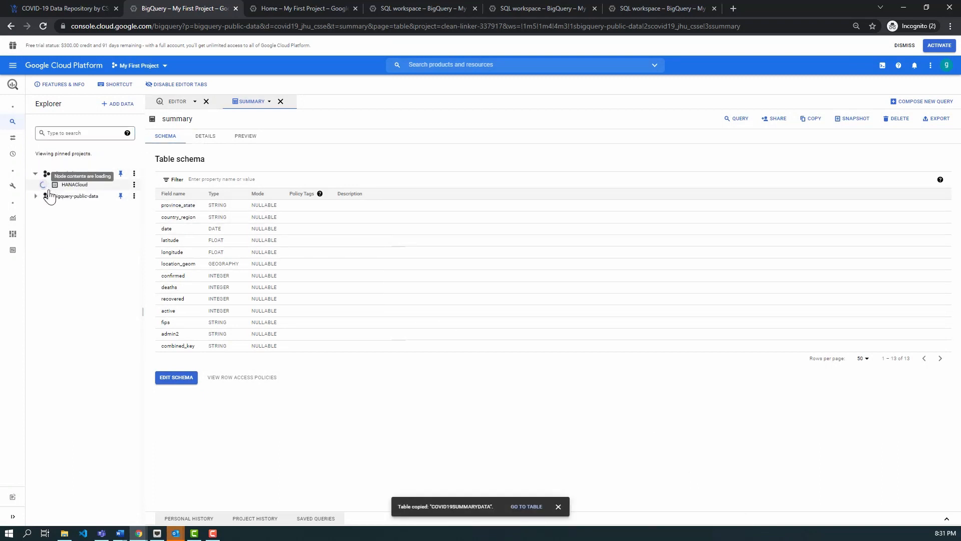
{"action": "left_click", "coordinate": [43, 185]}
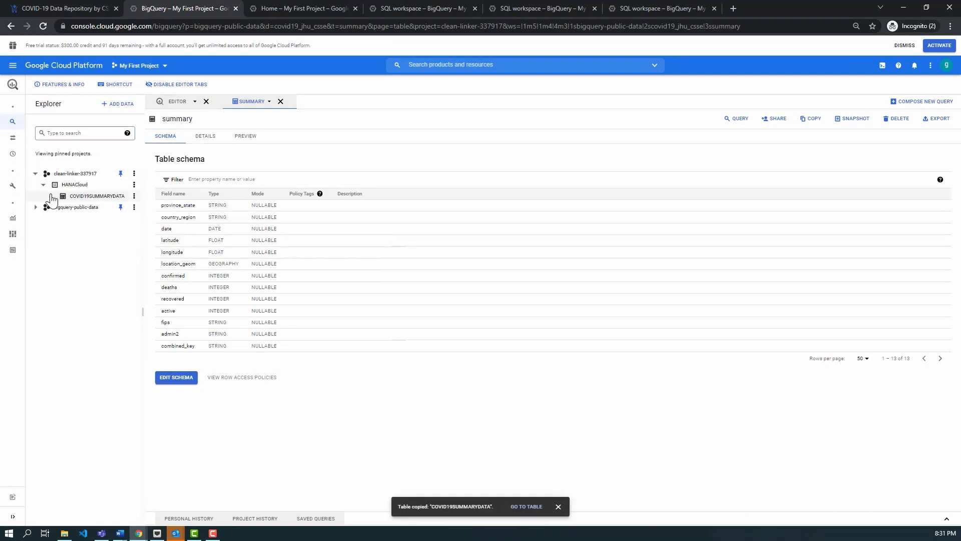
Step: Open the copied COVID19SUMMARYDATA table in the HANACloud dataset and preview its data
{"action": "left_click", "coordinate": [94, 199]}
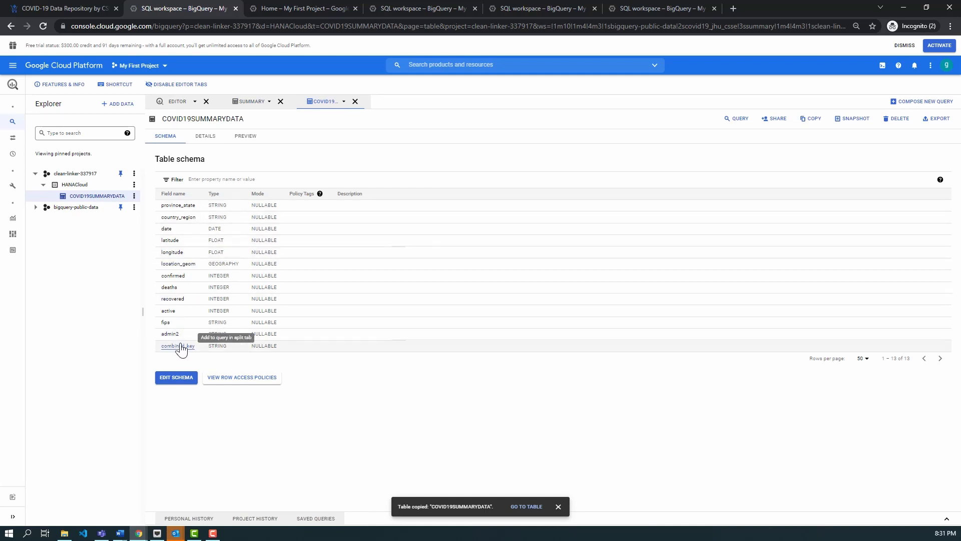
{"action": "left_click", "coordinate": [245, 137]}
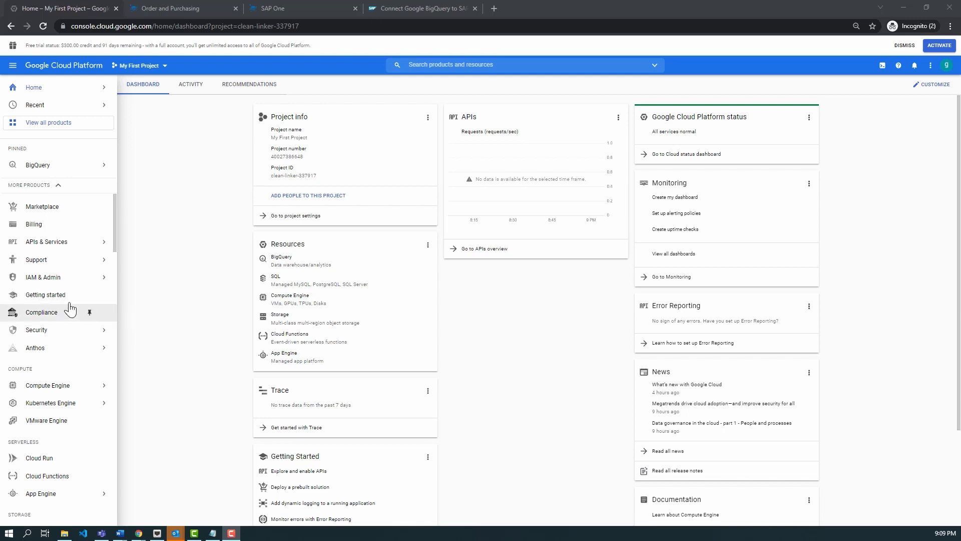
Step: Create a service account named big-query-hanacloud under IAM & Admin for My First Project
{"action": "mouse_move", "coordinate": [69, 281]}
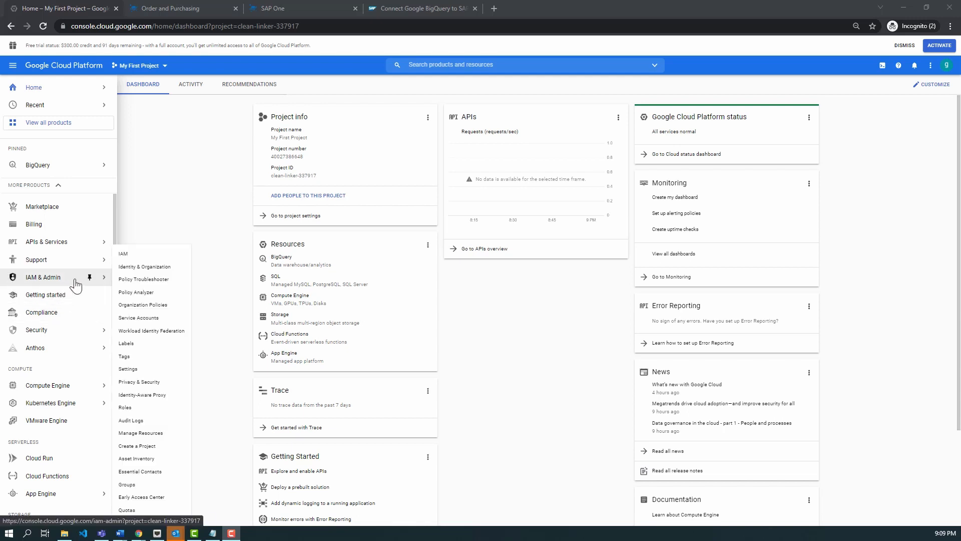
{"action": "left_click", "coordinate": [156, 320]}
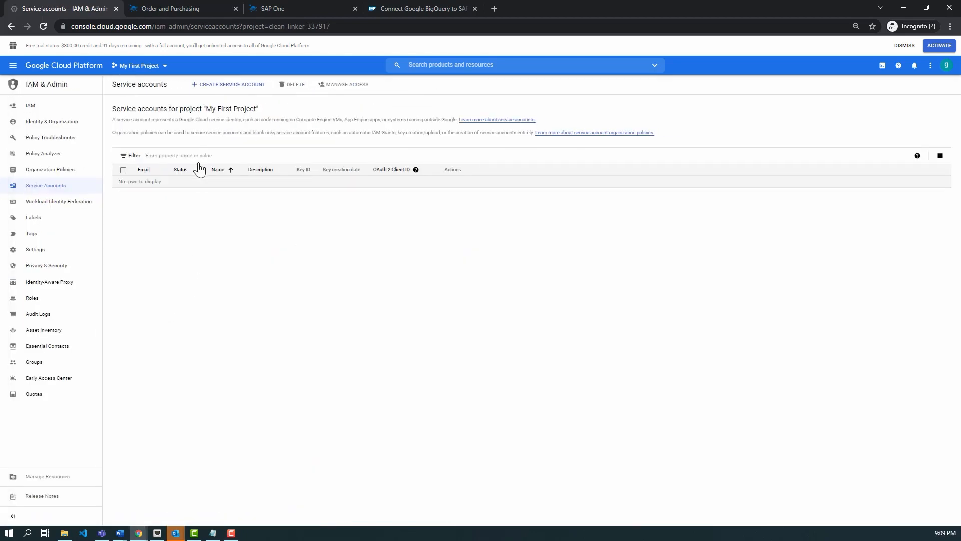
{"action": "left_click", "coordinate": [208, 91]}
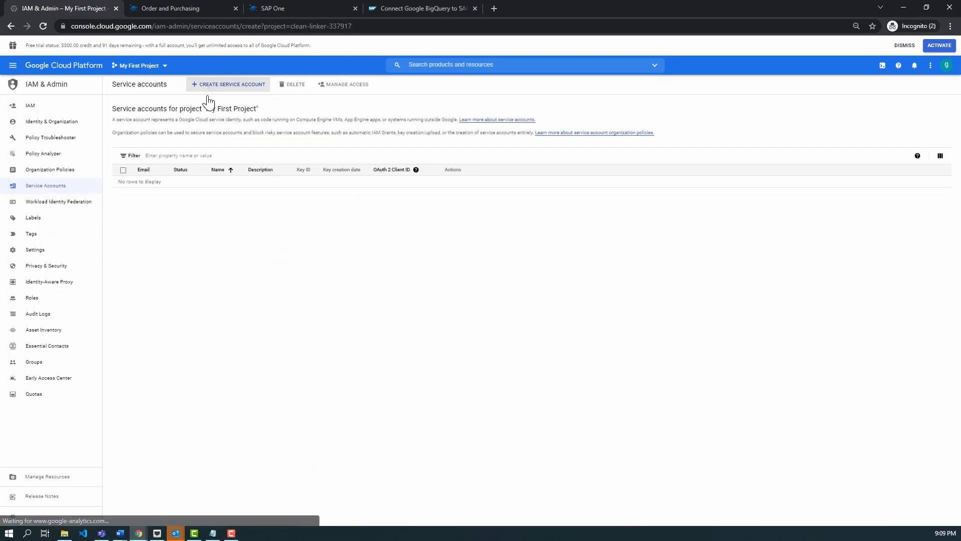
{"action": "left_click", "coordinate": [189, 134]}
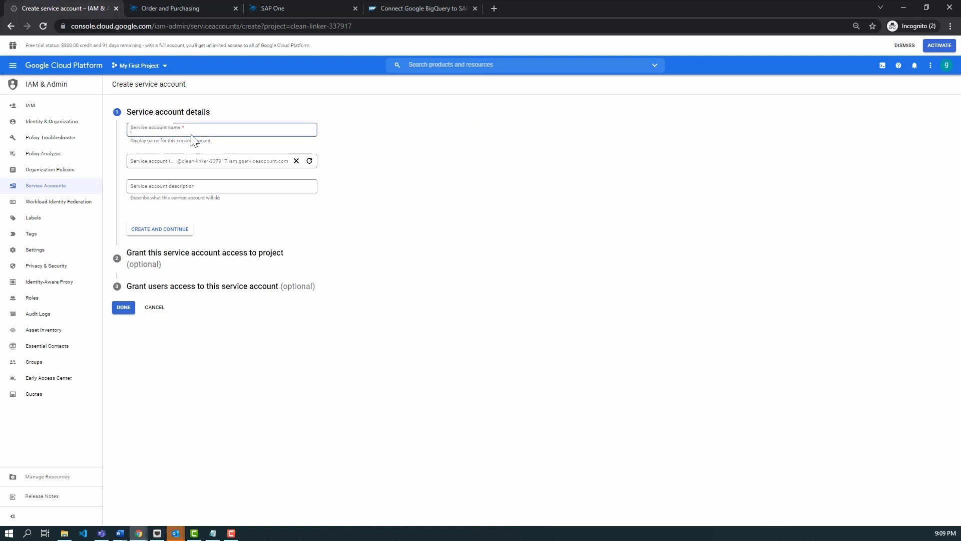
{"action": "type", "text": "big-q"}
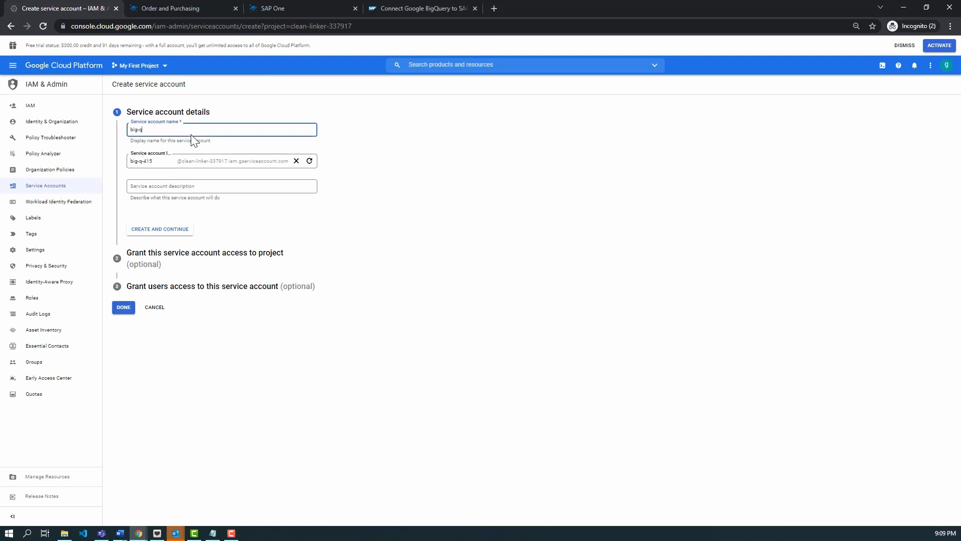
{"action": "type", "text": "uery-hanacloud"}
{"action": "left_click", "coordinate": [179, 231]}
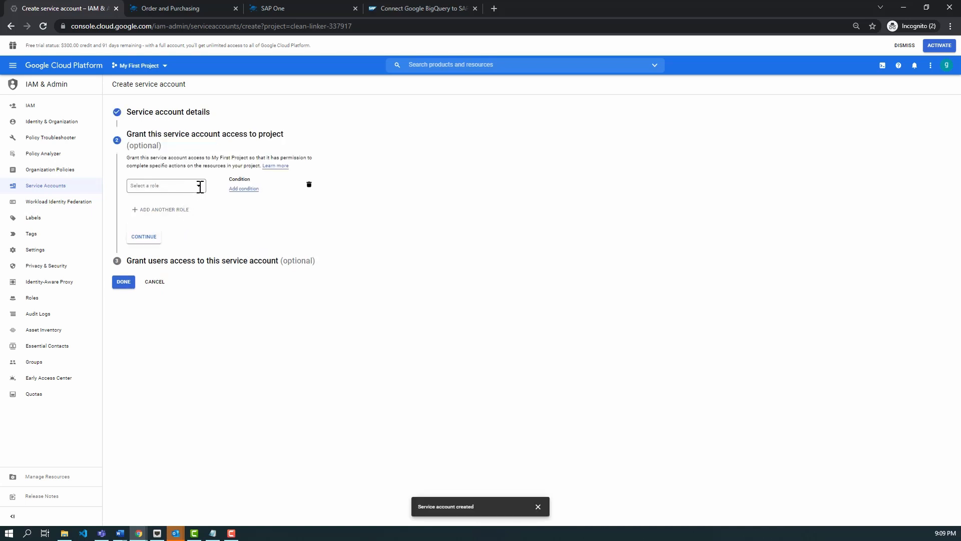
Step: Grant the new service account the BigQuery Data Viewer and BigQuery User roles, and finish its setup without granting users access
{"action": "left_click", "coordinate": [199, 186]}
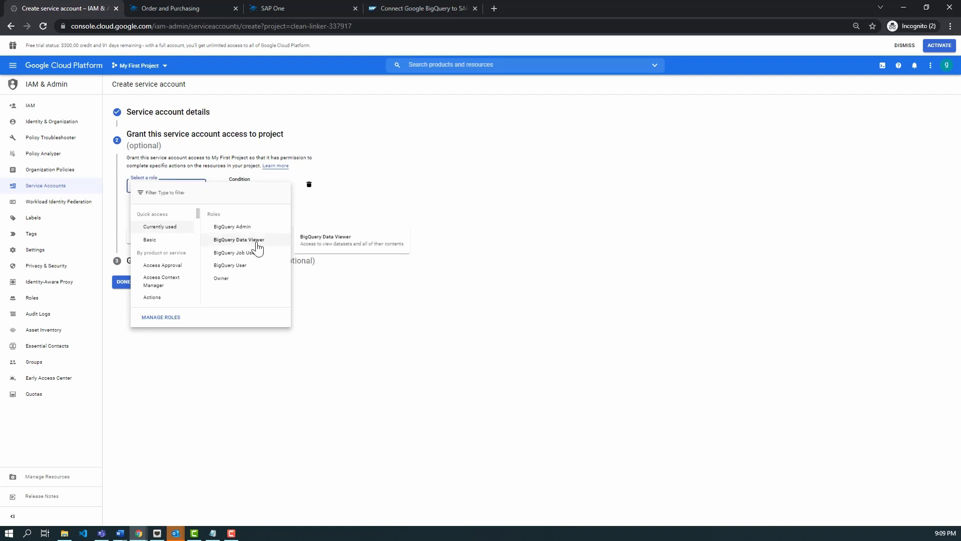
{"action": "left_click", "coordinate": [238, 240]}
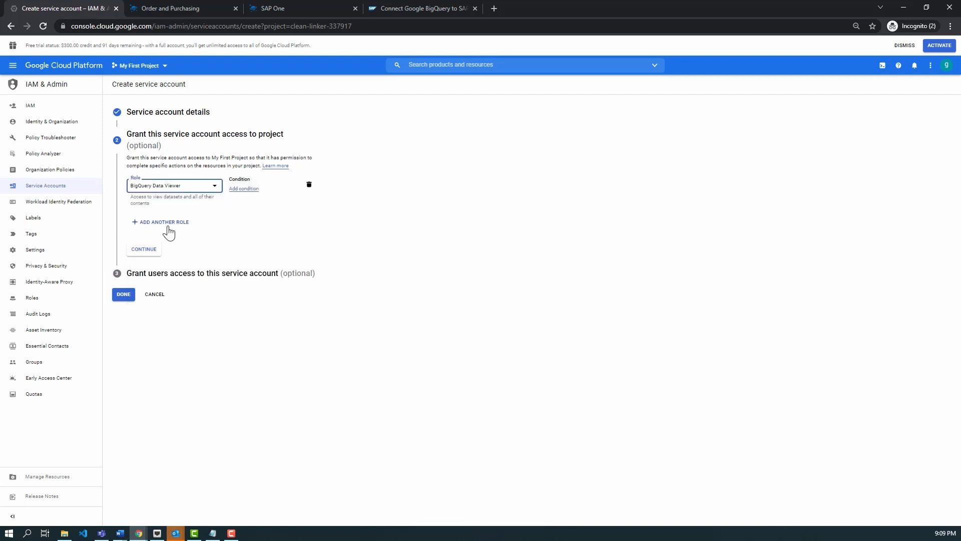
{"action": "left_click", "coordinate": [168, 225]}
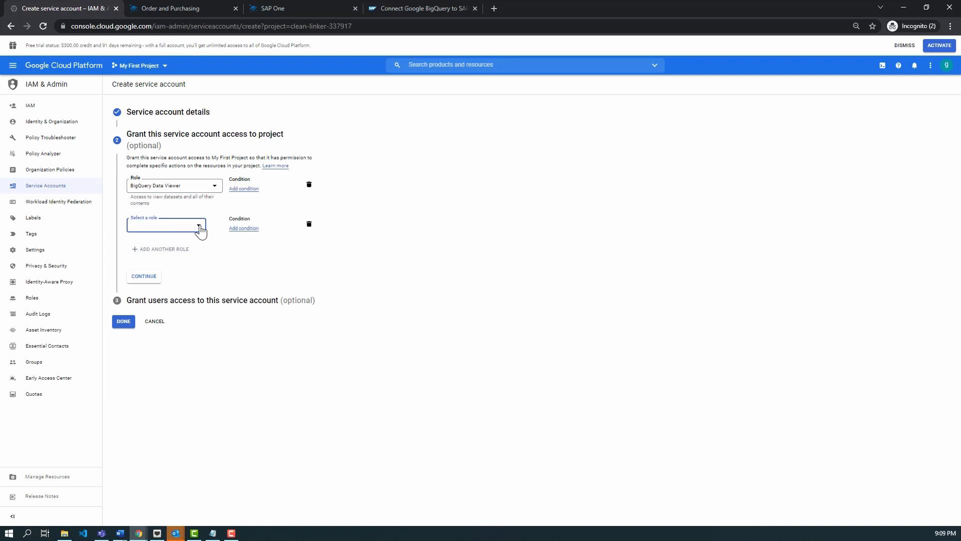
{"action": "left_click", "coordinate": [200, 229]}
{"action": "left_click", "coordinate": [241, 308]}
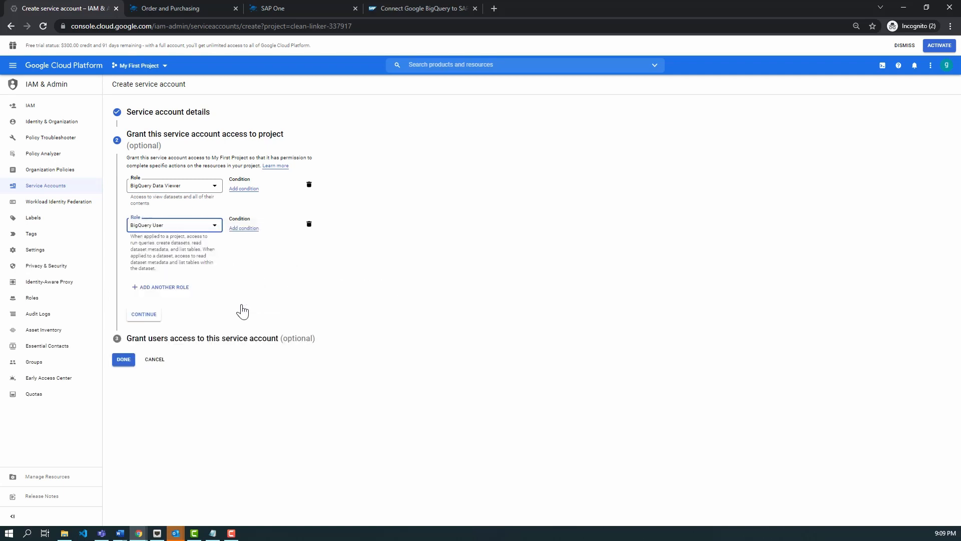
{"action": "left_click", "coordinate": [150, 315]}
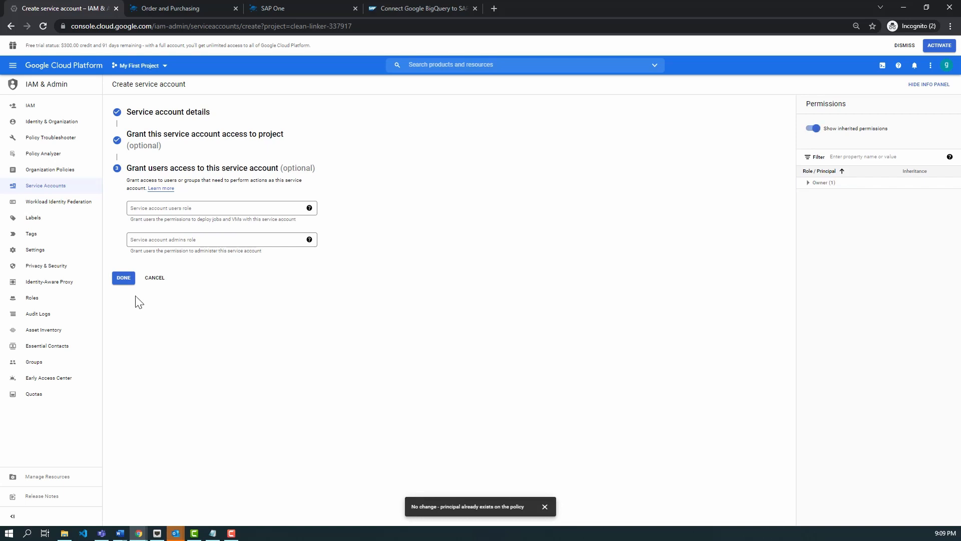
{"action": "left_click", "coordinate": [123, 278]}
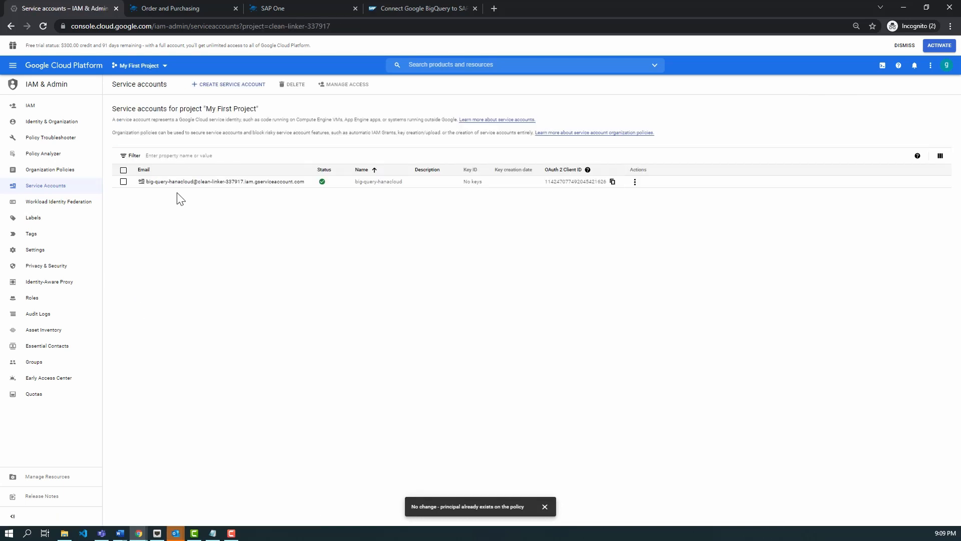
Step: Open the keys of the big-query-hanacloud service account and start creating a new key
{"action": "left_click", "coordinate": [184, 182]}
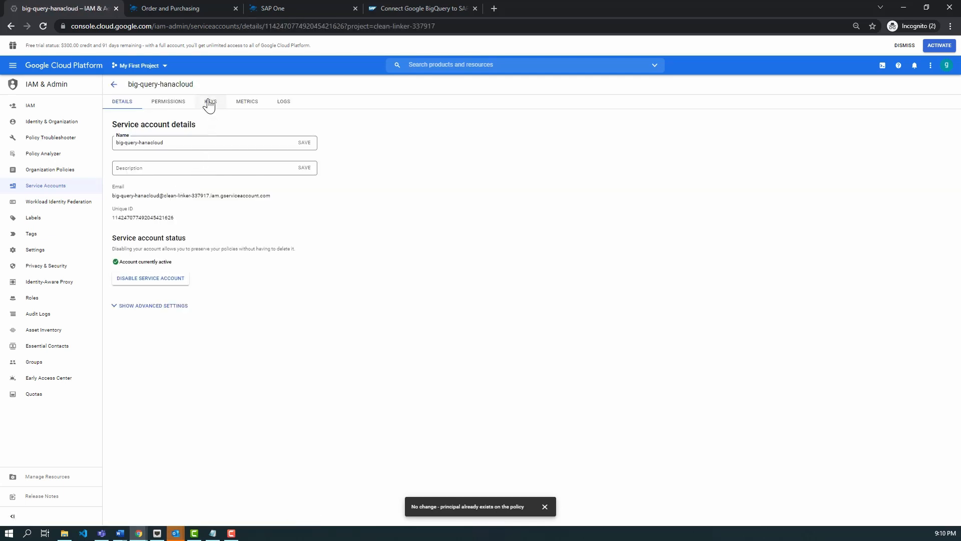
{"action": "left_click", "coordinate": [209, 103]}
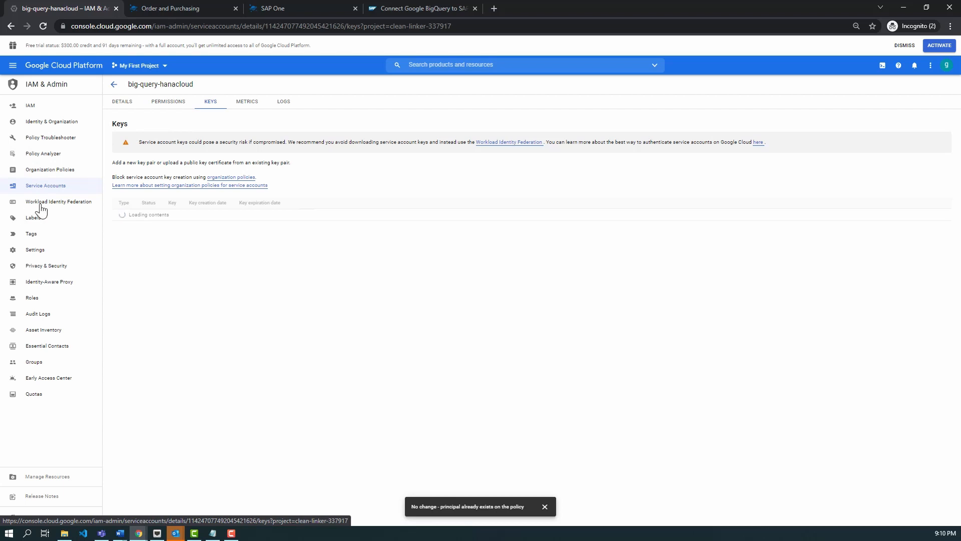
{"action": "left_click", "coordinate": [132, 202]}
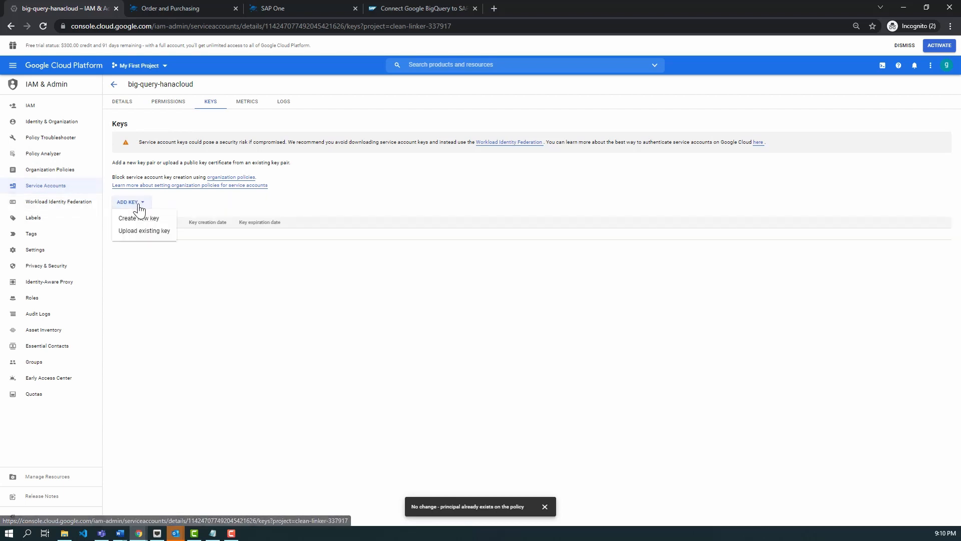
{"action": "left_click", "coordinate": [145, 220]}
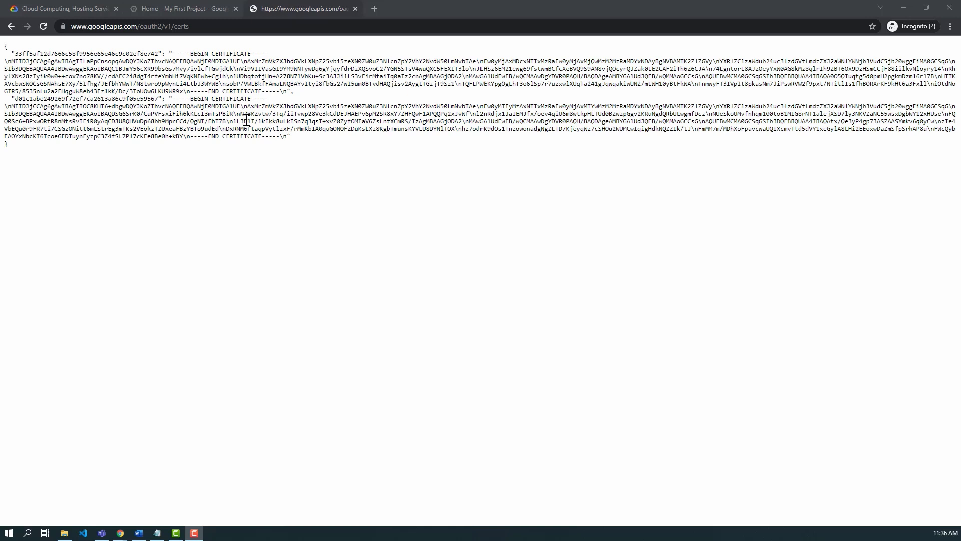
{"action": "left_click", "coordinate": [64, 26]}
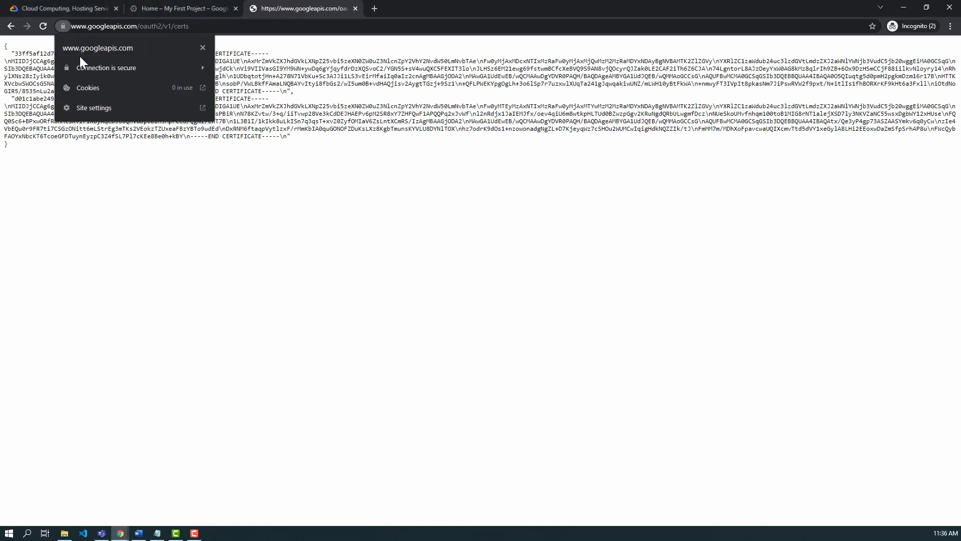
{"action": "left_click", "coordinate": [109, 70]}
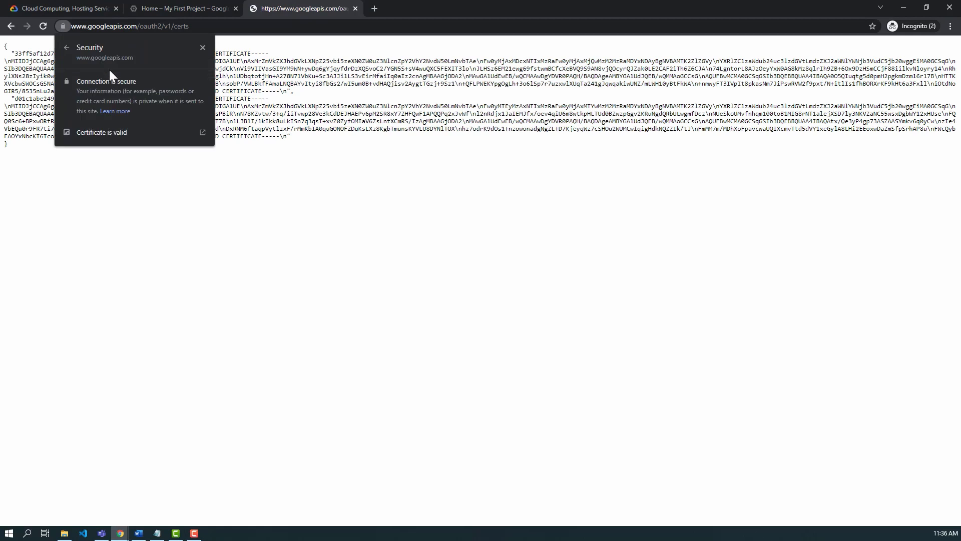
{"action": "left_click", "coordinate": [105, 136]}
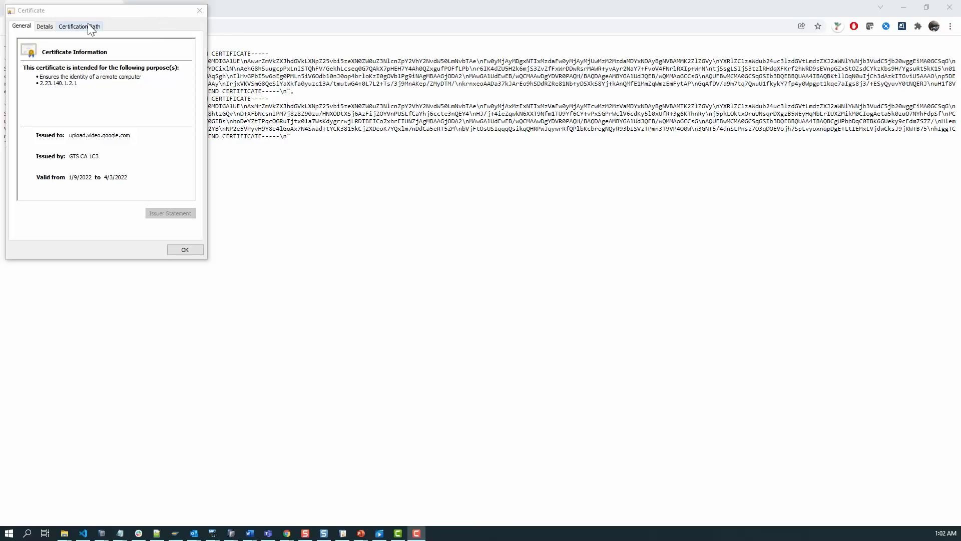
{"action": "left_click", "coordinate": [89, 27]}
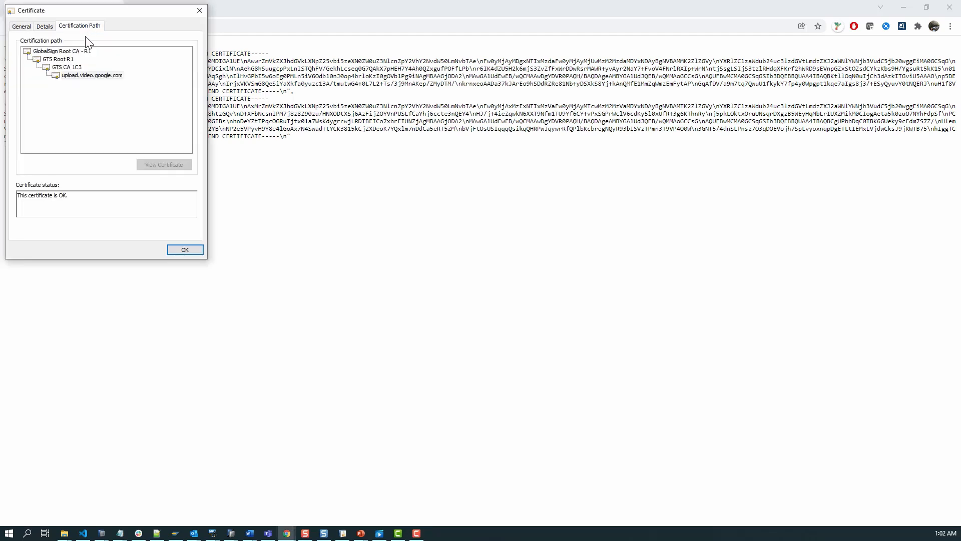
{"action": "left_click", "coordinate": [73, 61]}
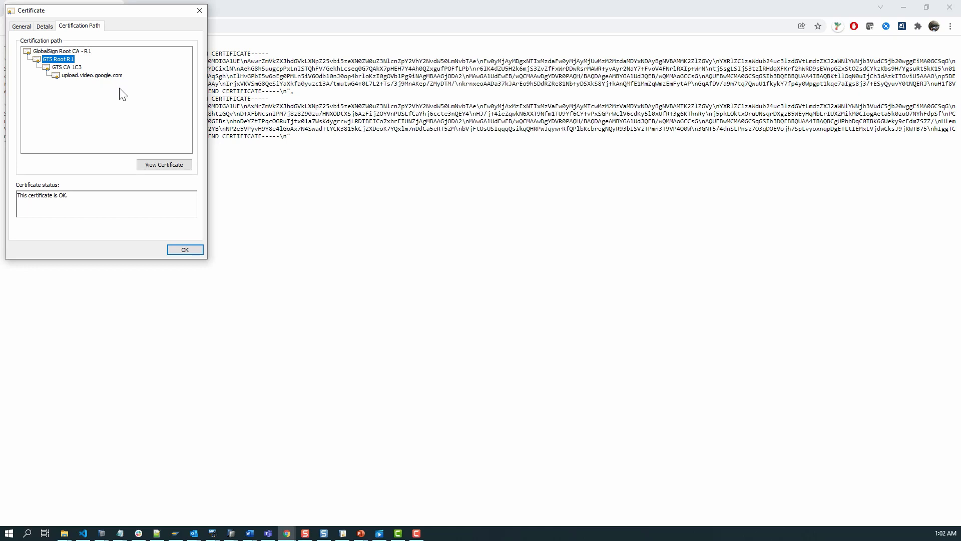
{"action": "left_click", "coordinate": [154, 165]}
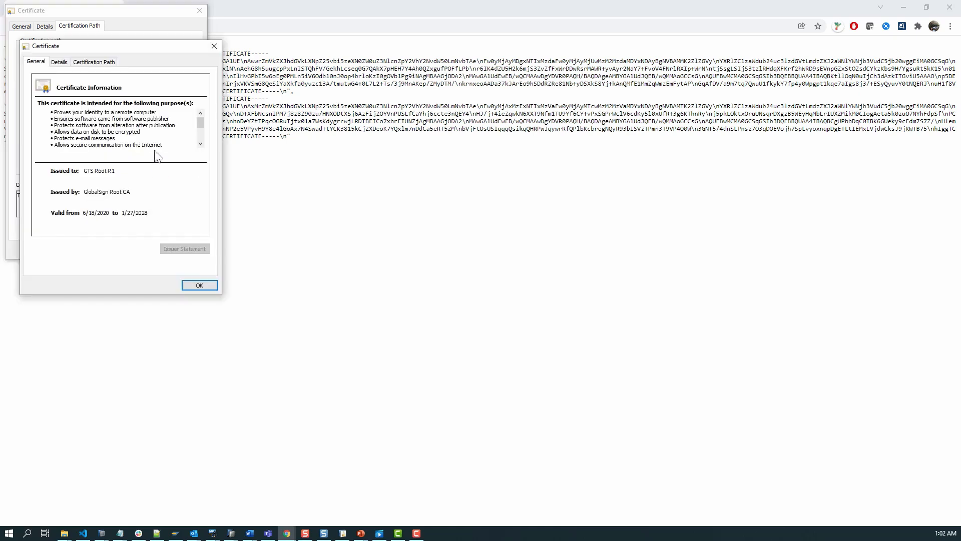
Step: Start exporting the GTS Root R1 certificate in Base-64 encoded X.509 (.CER) format
{"action": "left_click", "coordinate": [59, 62]}
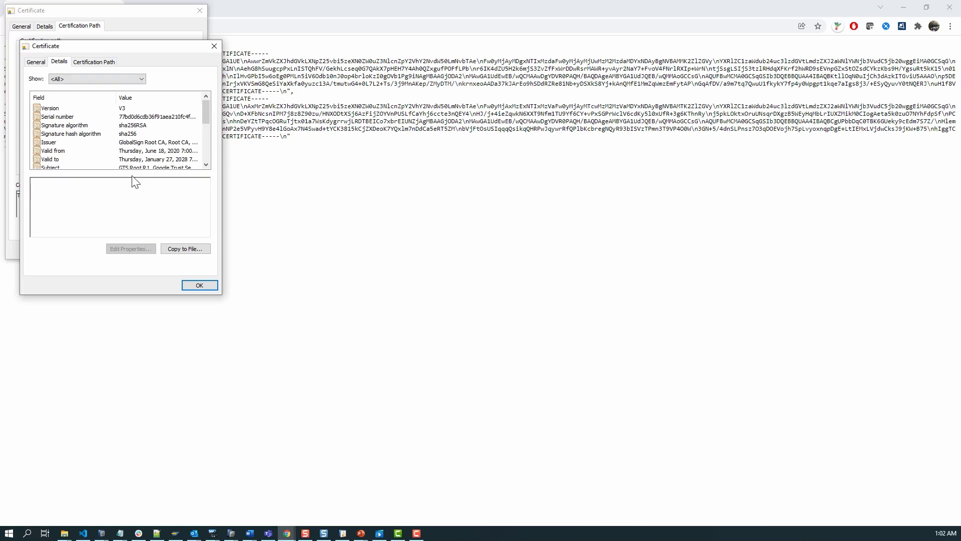
{"action": "left_click", "coordinate": [185, 250]}
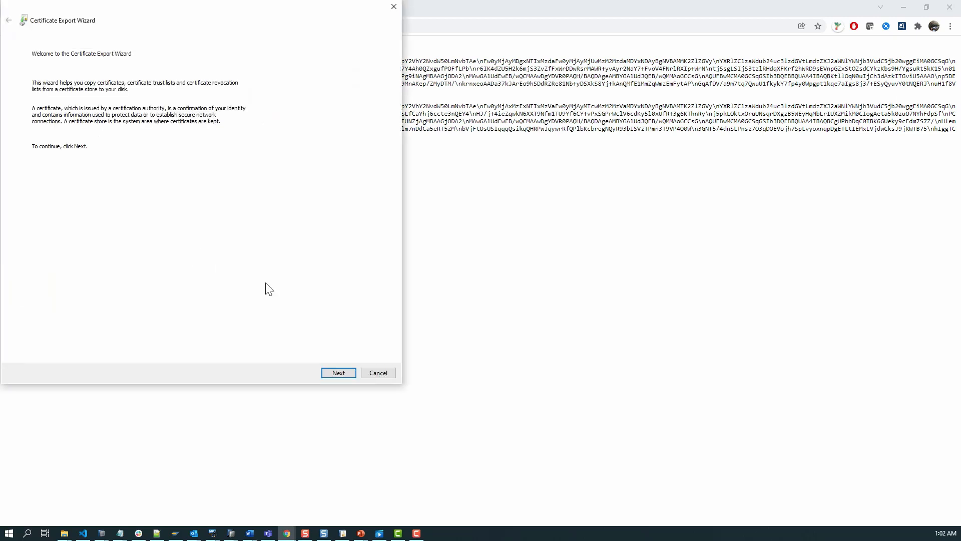
{"action": "left_click", "coordinate": [338, 372]}
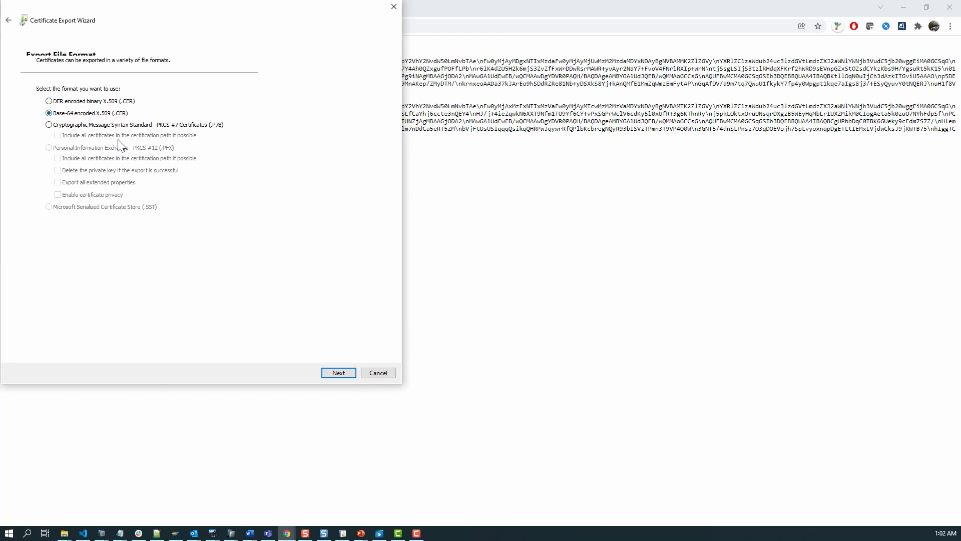
{"action": "left_click", "coordinate": [336, 373]}
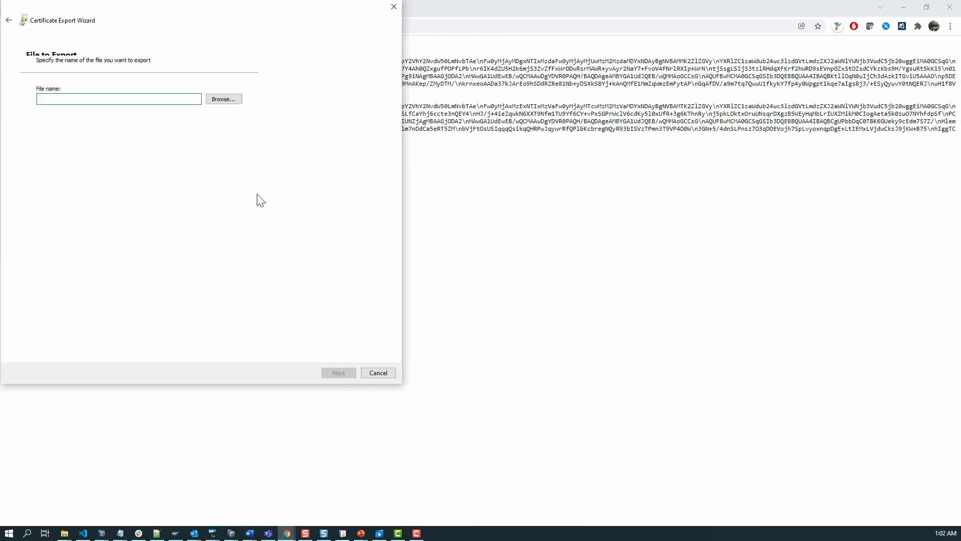
Step: Save the exported certificate as googleapicertificate in the googleAPIcertificate folder and complete the export
{"action": "left_click", "coordinate": [226, 99]}
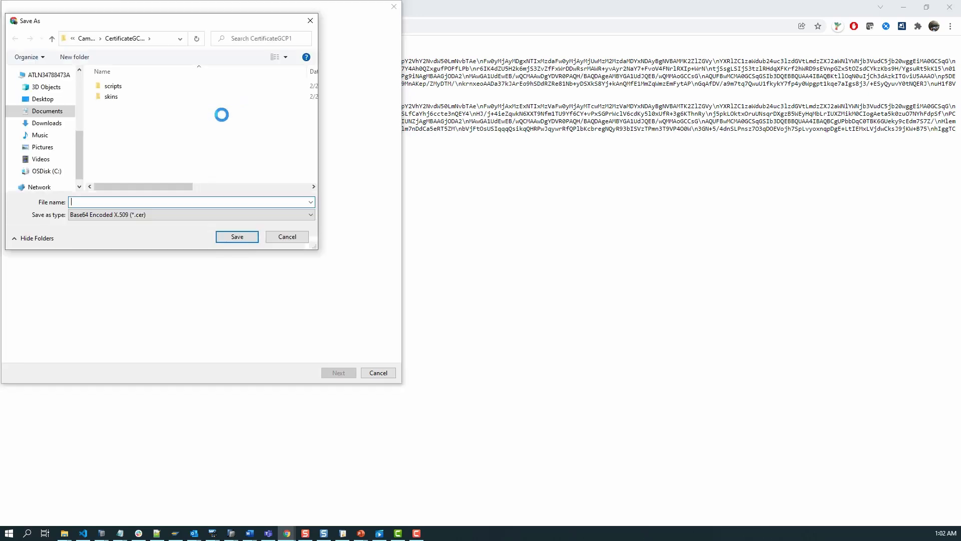
{"action": "scroll", "coordinate": [45, 95], "scroll_direction": "up", "scroll_amount": 3}
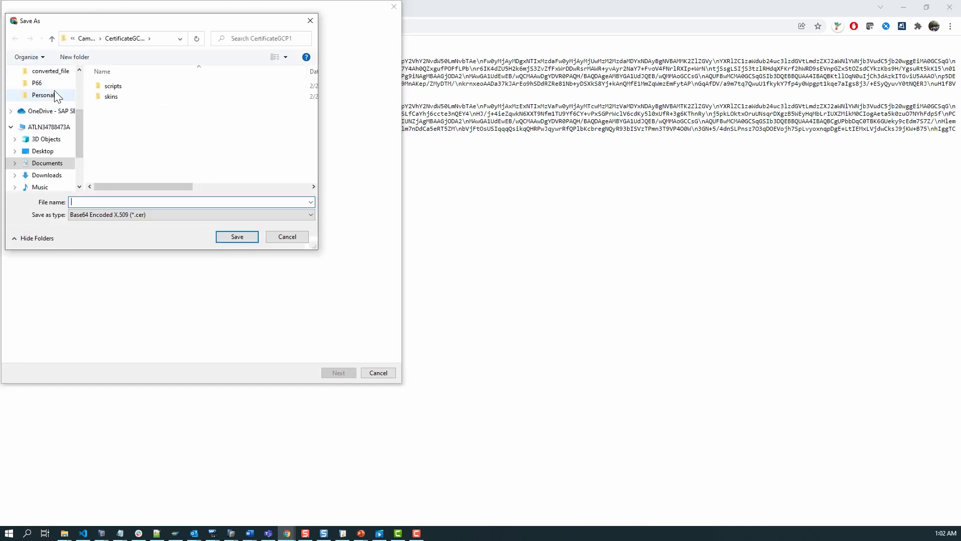
{"action": "left_click", "coordinate": [50, 83]}
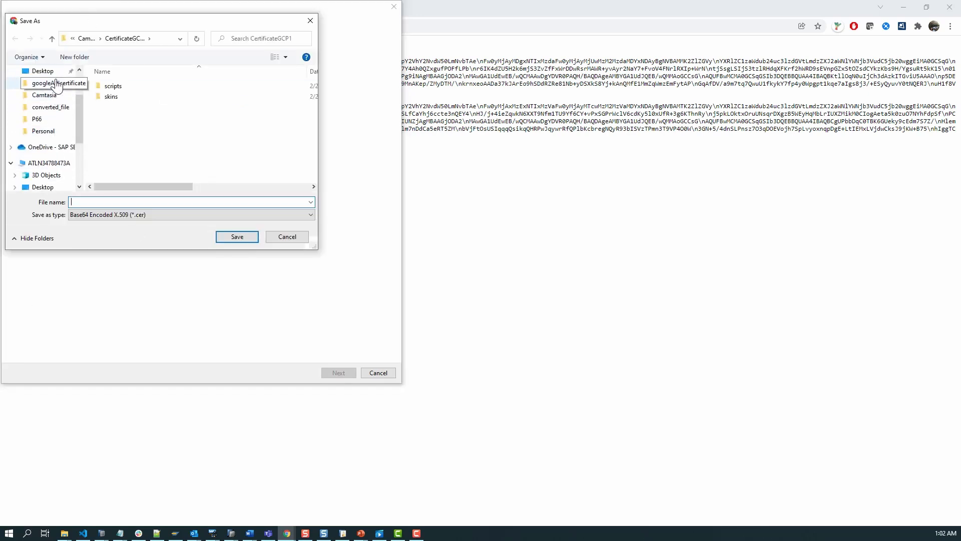
{"action": "left_click", "coordinate": [153, 201]}
{"action": "type", "text": "googl"}
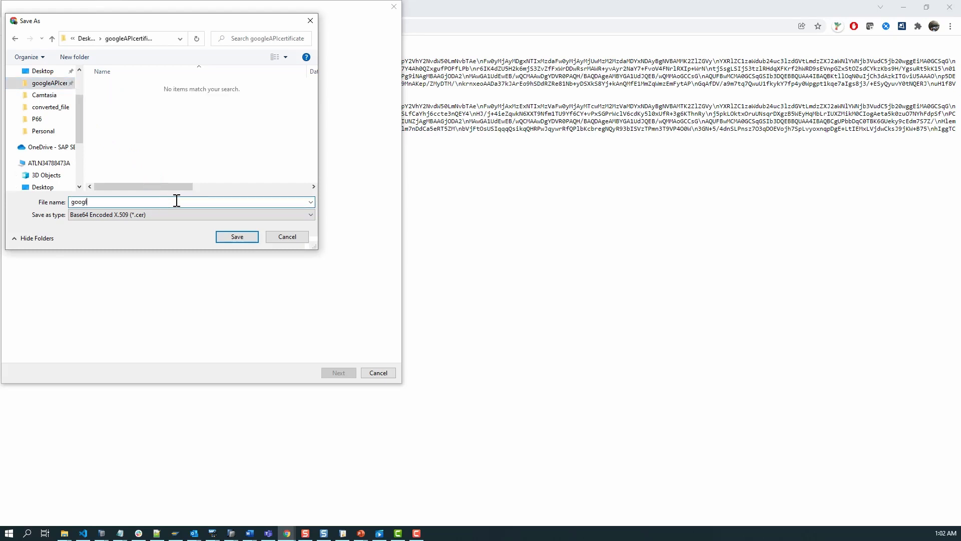
{"action": "type", "text": "eapicertificate"}
{"action": "left_click", "coordinate": [235, 236]}
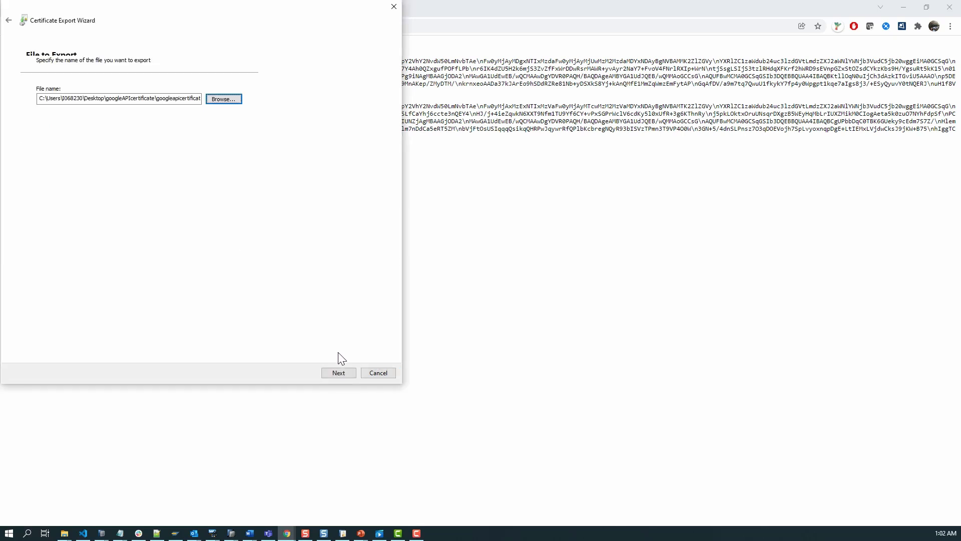
{"action": "left_click", "coordinate": [347, 378]}
{"action": "left_click", "coordinate": [349, 372]}
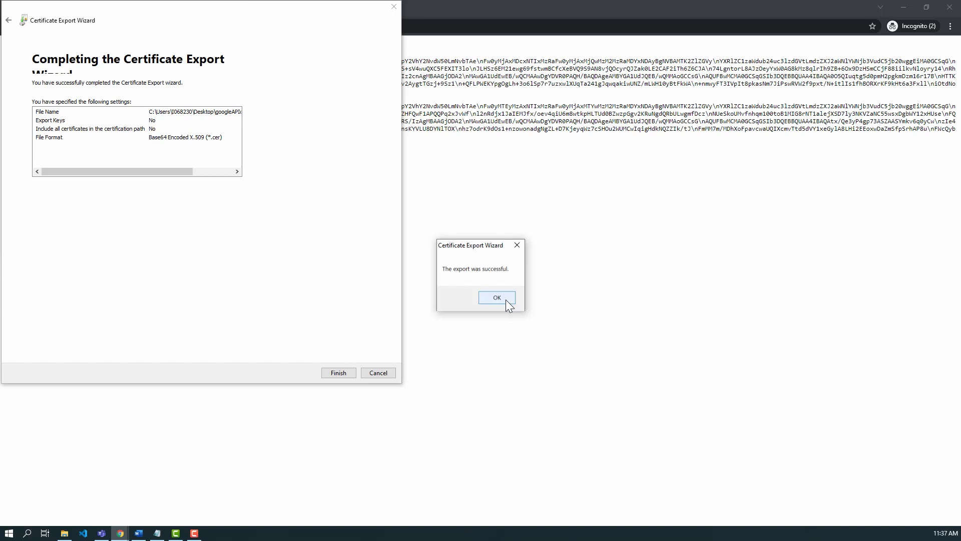
{"action": "left_click", "coordinate": [506, 300]}
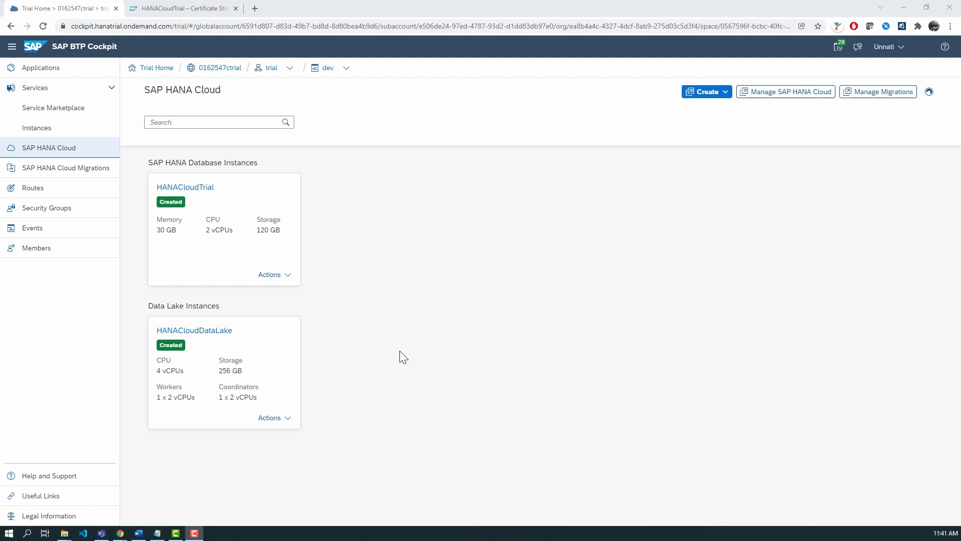
Step: Open the HANACloudTrial database in SAP HANA Cockpit and switch to its Certificate Store application
{"action": "left_click", "coordinate": [283, 276]}
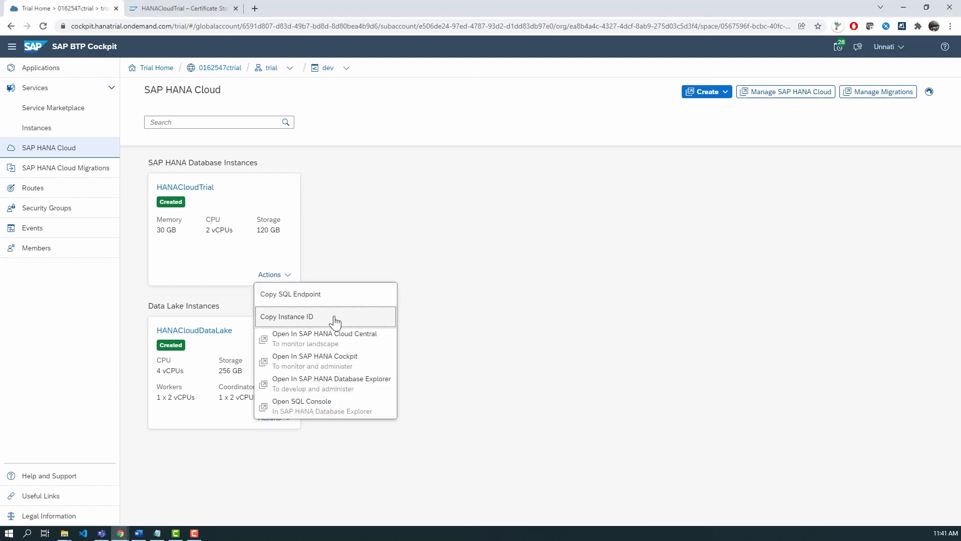
{"action": "left_click", "coordinate": [357, 366]}
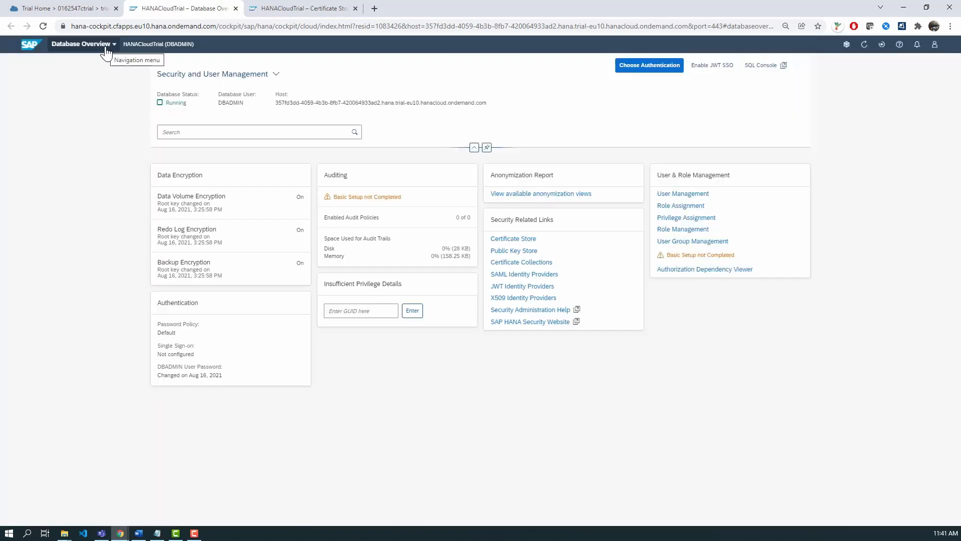
{"action": "left_click", "coordinate": [106, 49]}
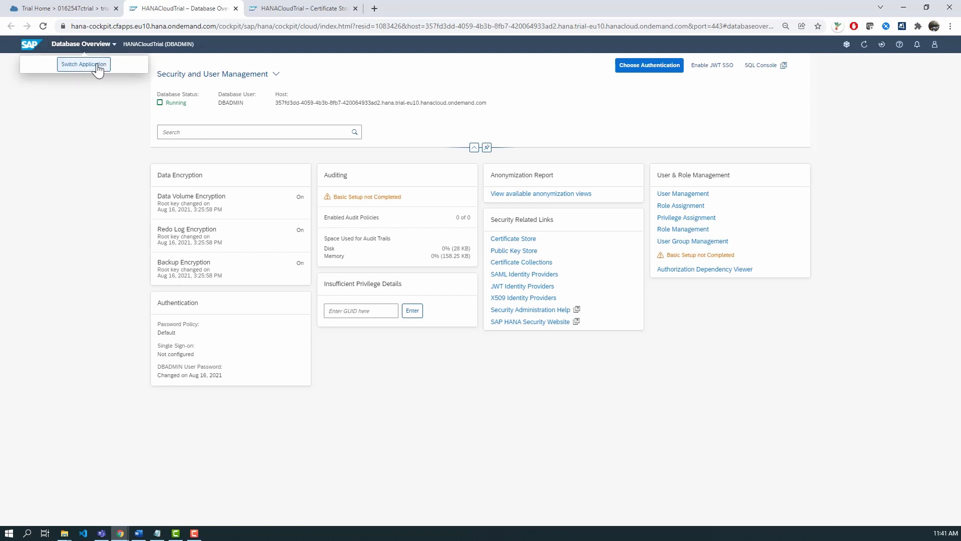
{"action": "left_click", "coordinate": [98, 66]}
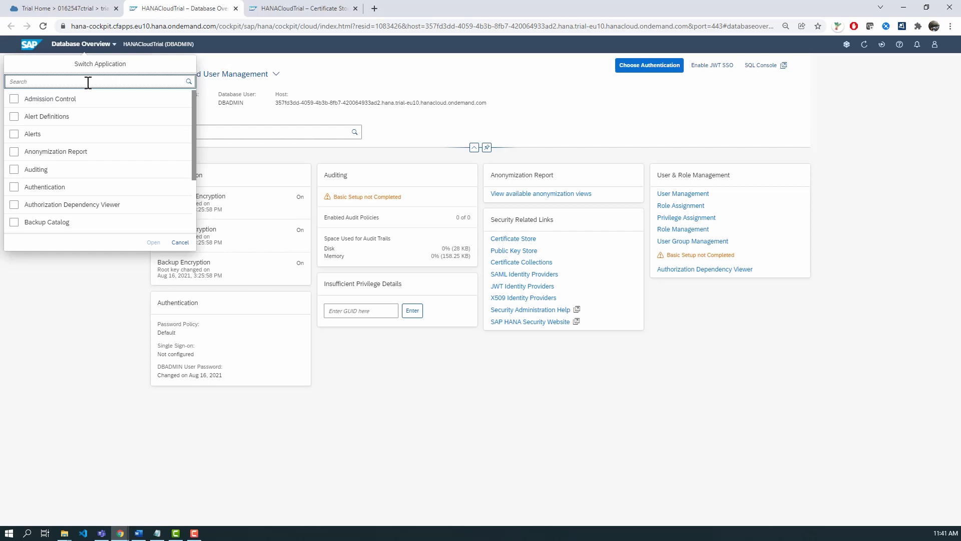
{"action": "type", "text": "cert"}
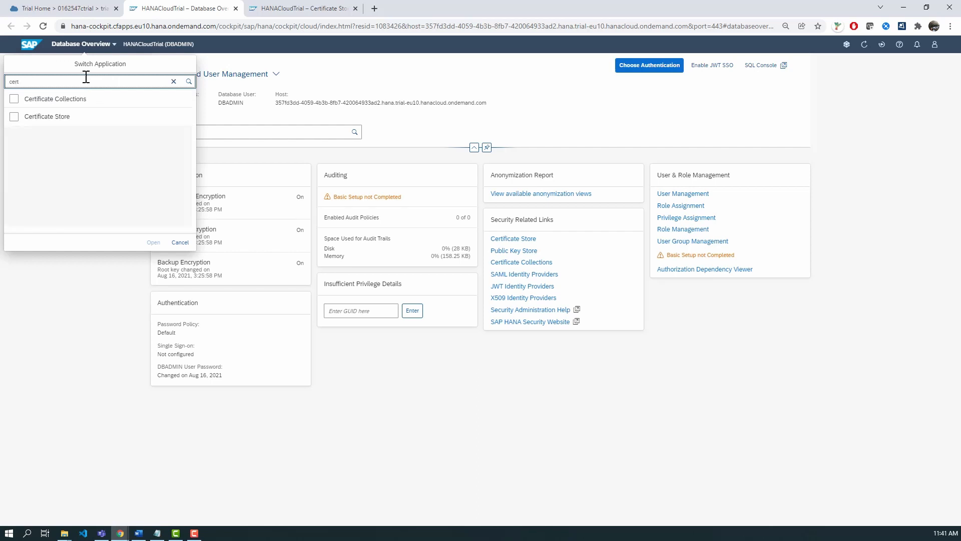
{"action": "left_click", "coordinate": [67, 122]}
{"action": "left_click", "coordinate": [153, 243]}
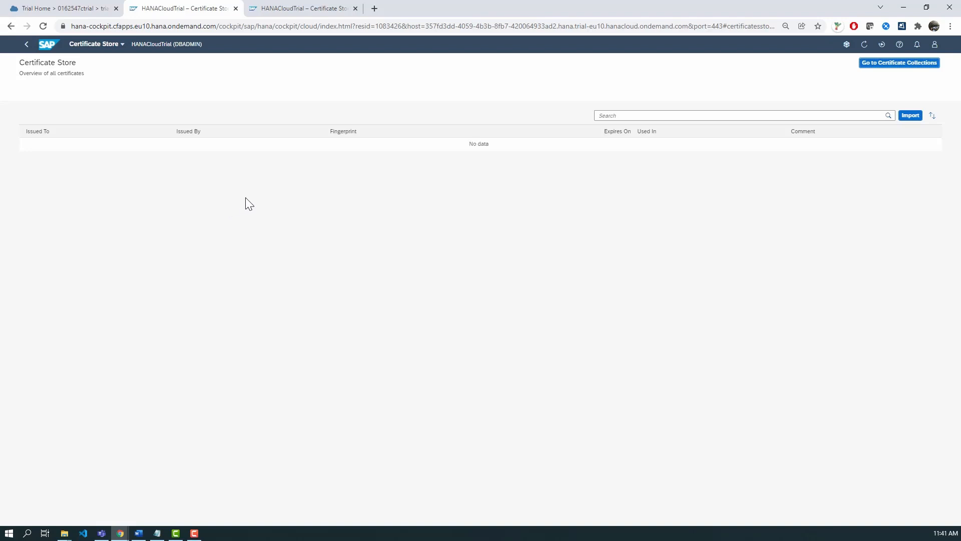
Step: Import googleapicertificate.cer from the googleAPI folder as a trusted certificate and open the imported certificate's details
{"action": "left_click", "coordinate": [910, 115]}
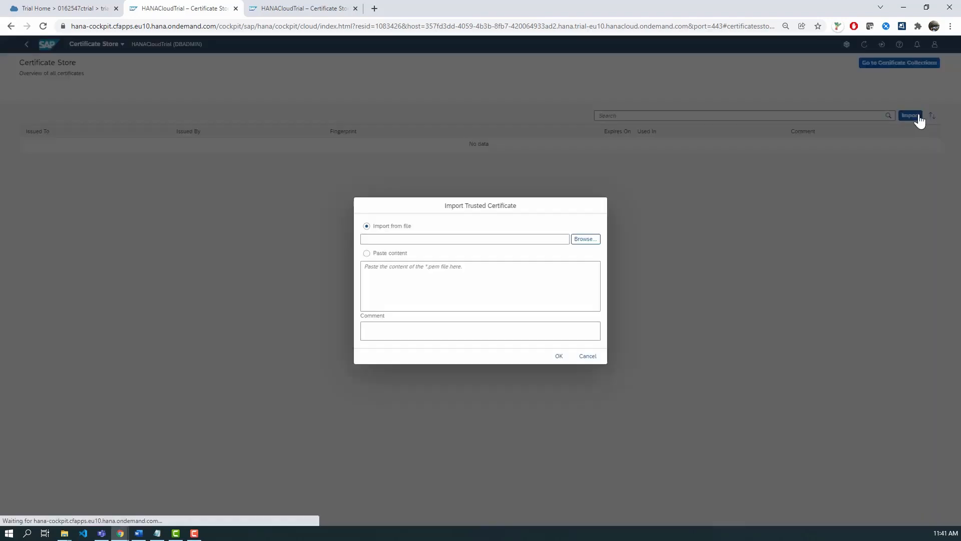
{"action": "left_click", "coordinate": [598, 239]}
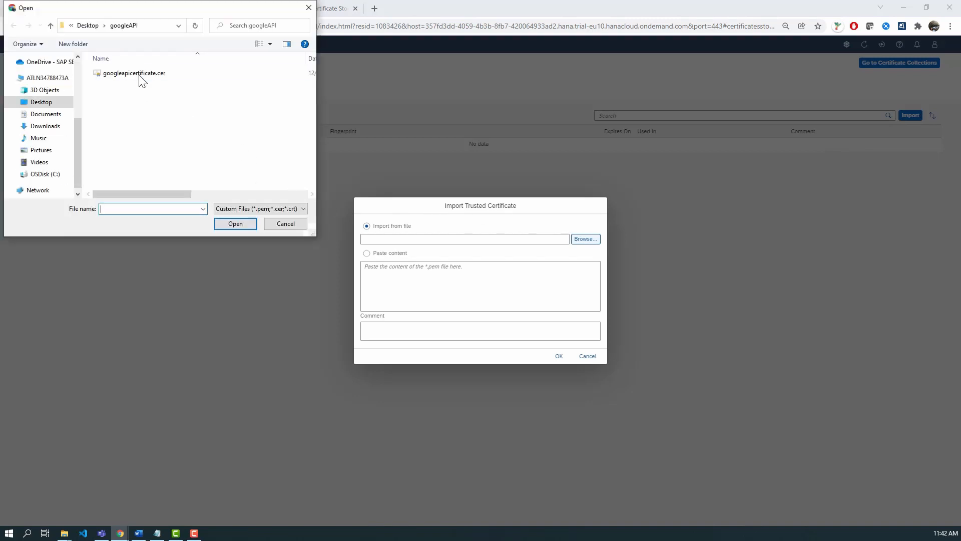
{"action": "left_click", "coordinate": [137, 73]}
{"action": "left_click", "coordinate": [232, 226]}
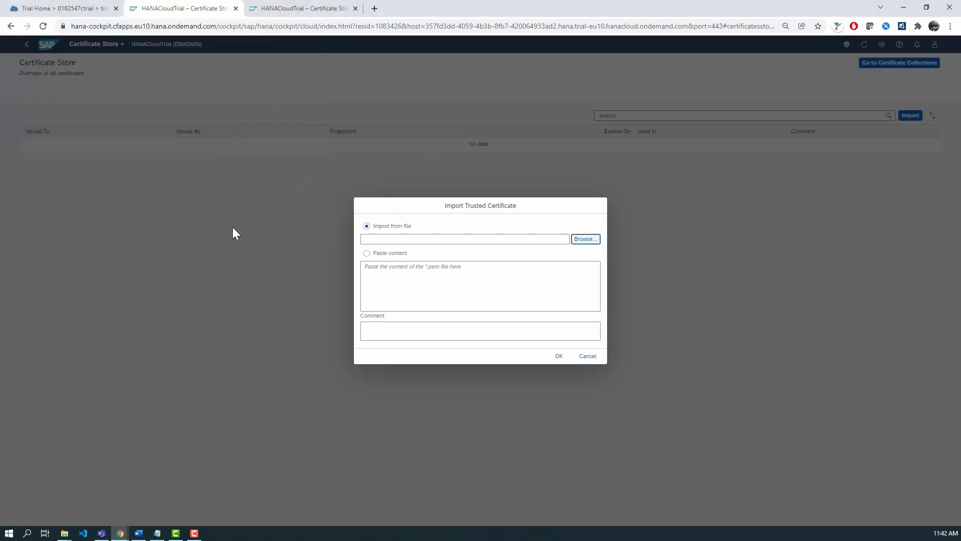
{"action": "left_click", "coordinate": [555, 357]}
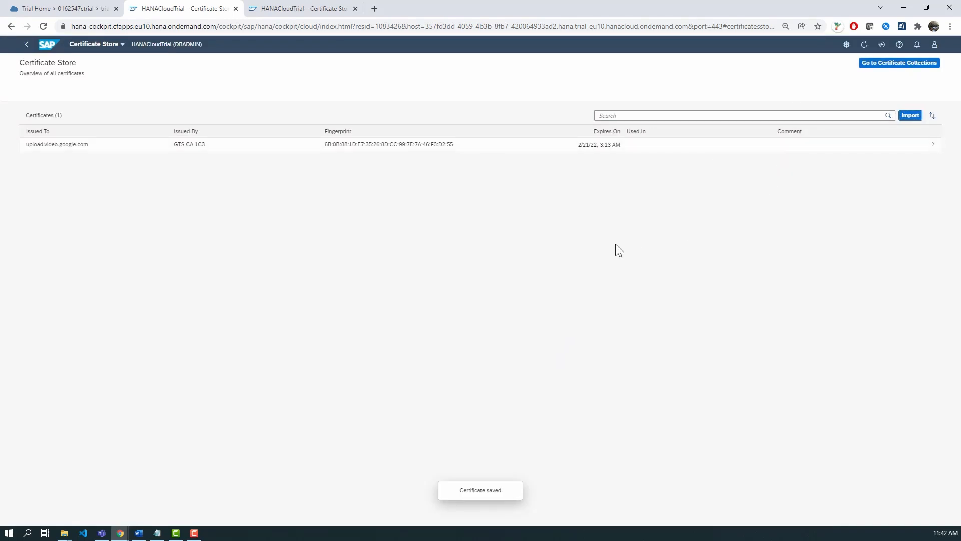
{"action": "left_click", "coordinate": [404, 146]}
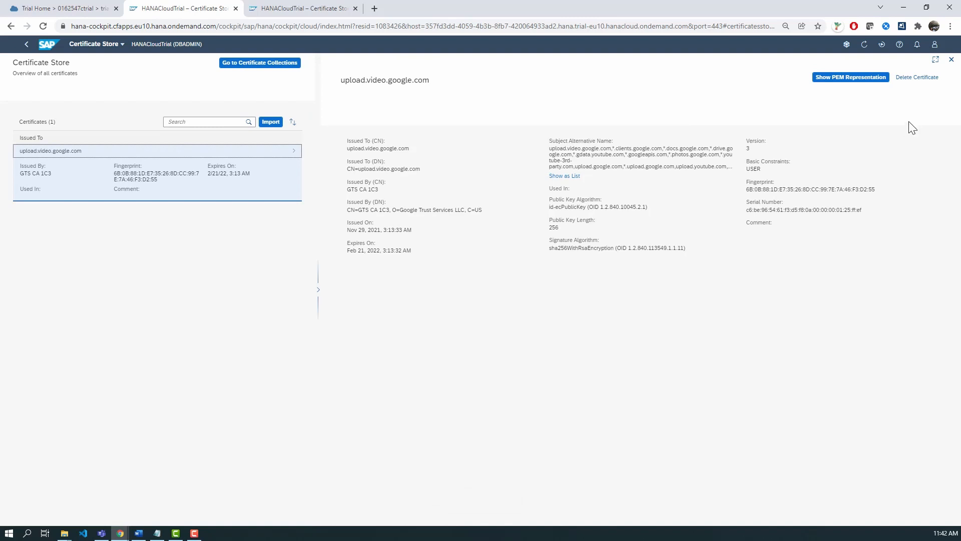
Step: Create a certificate collection named PSE_GOOGLE
{"action": "left_click", "coordinate": [258, 66]}
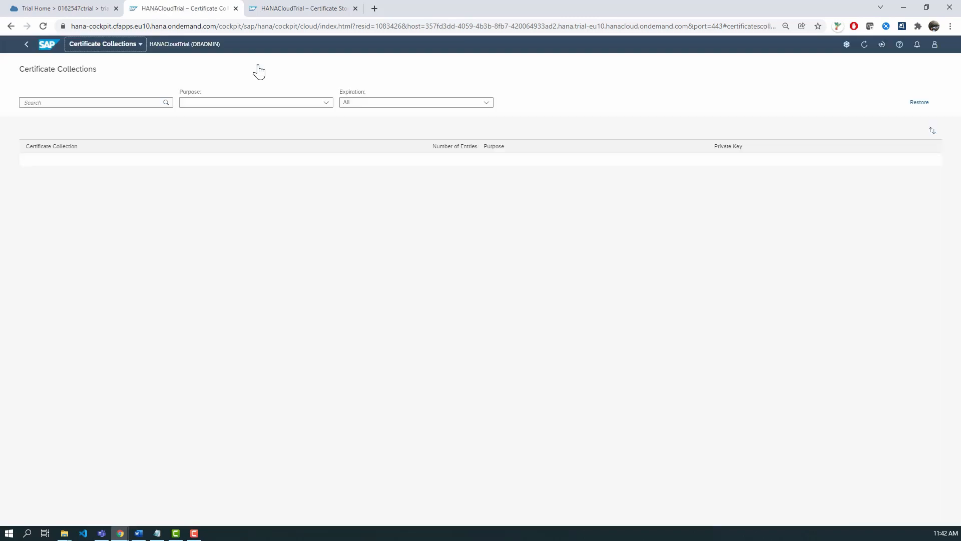
{"action": "left_click", "coordinate": [904, 67]}
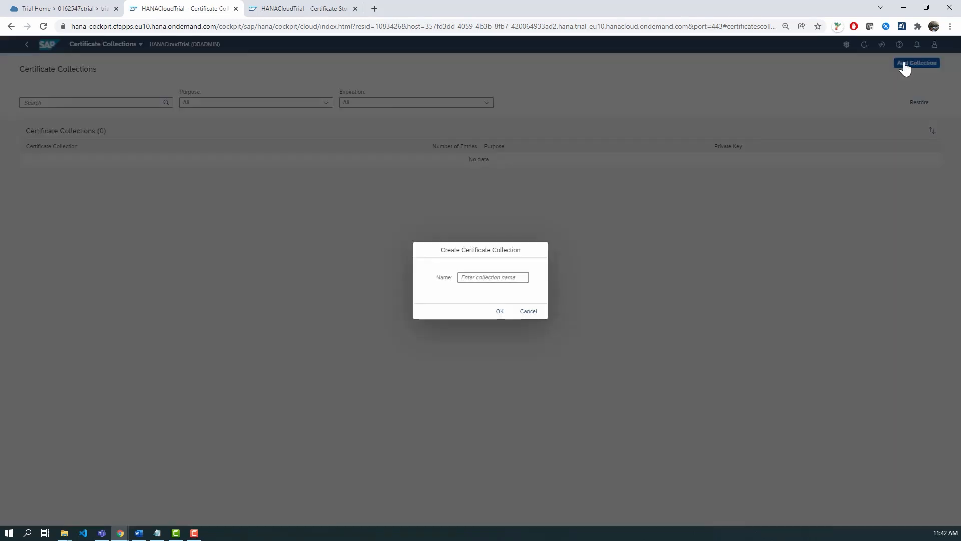
{"action": "type", "text": "PSE_GOOGLE"}
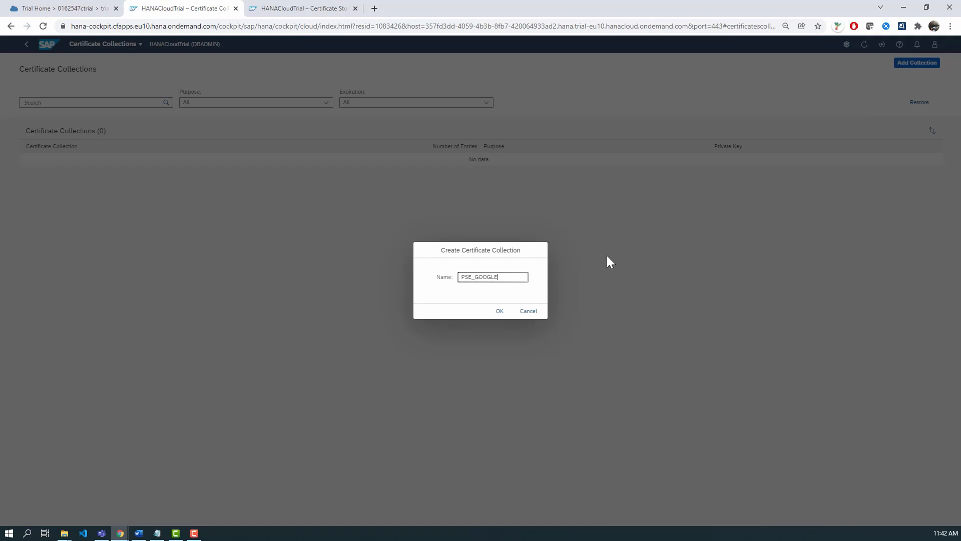
{"action": "left_click", "coordinate": [499, 311]}
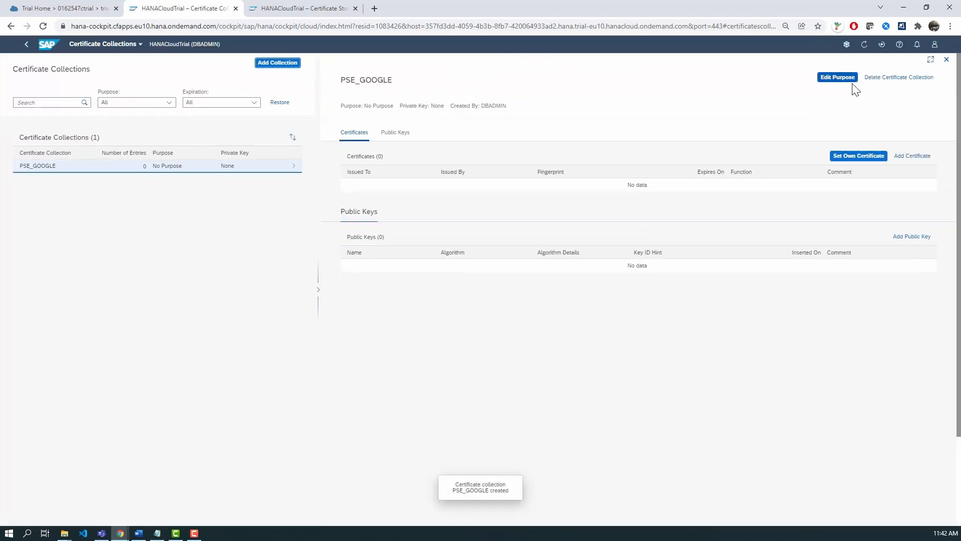
Step: Add the upload.video.google.com certificate to the PSE_GOOGLE collection
{"action": "left_click", "coordinate": [912, 156]}
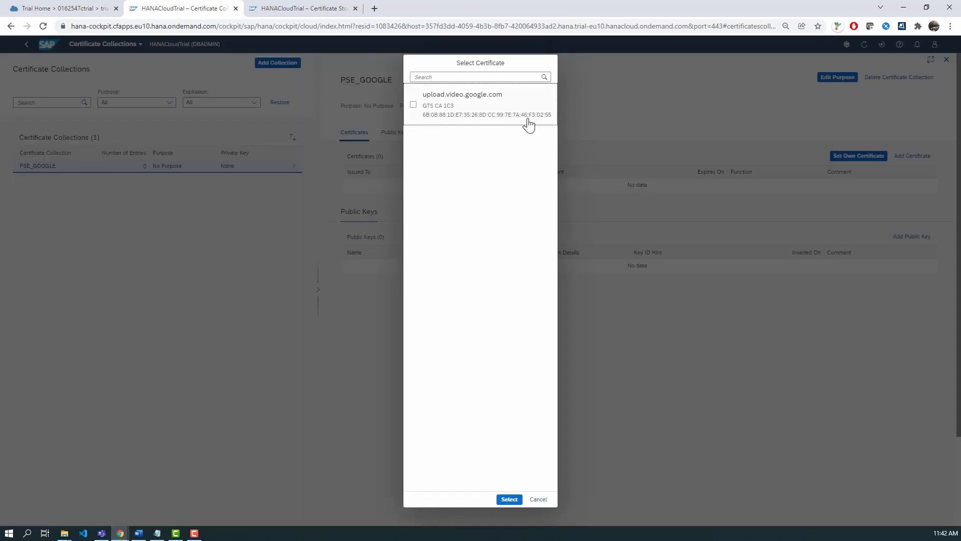
{"action": "left_click", "coordinate": [531, 123]}
{"action": "left_click", "coordinate": [509, 499]}
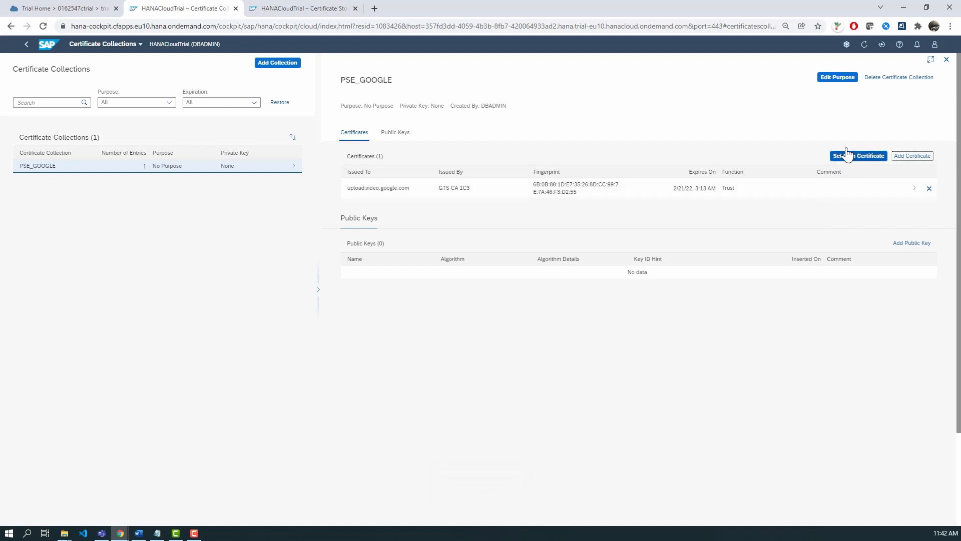
Step: Set the purpose of the PSE_GOOGLE collection to REMOTE SOURCE without selecting a specific remote source, and confirm the change
{"action": "left_click", "coordinate": [837, 77]}
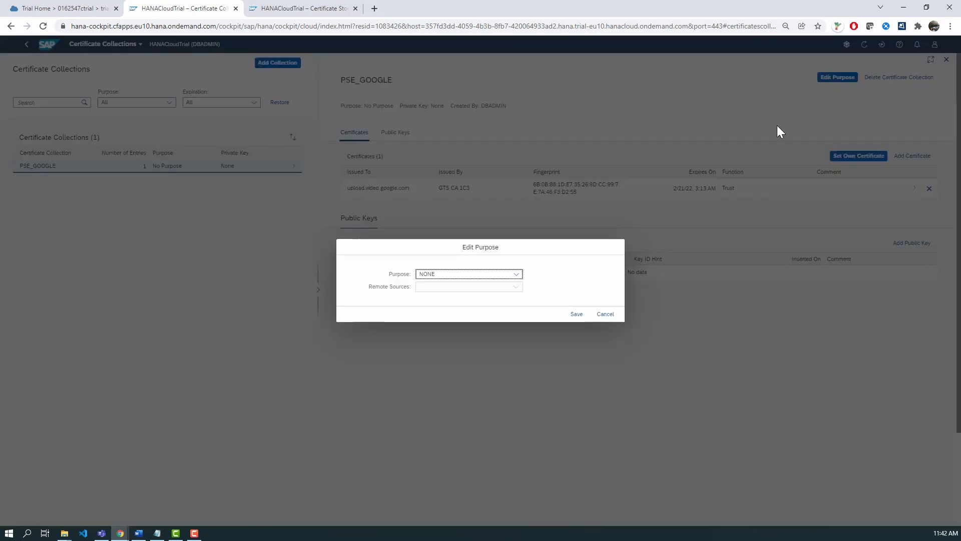
{"action": "left_click", "coordinate": [515, 274]}
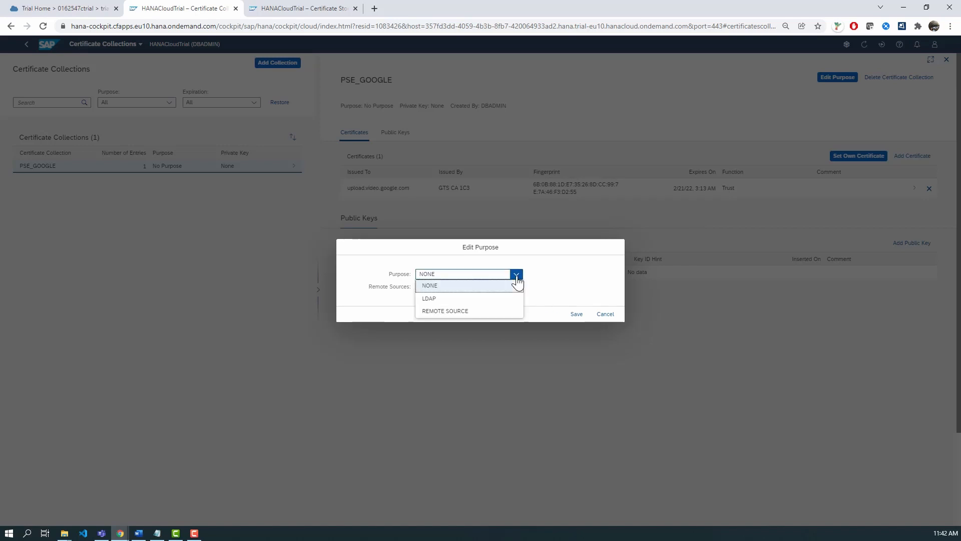
{"action": "left_click", "coordinate": [483, 311]}
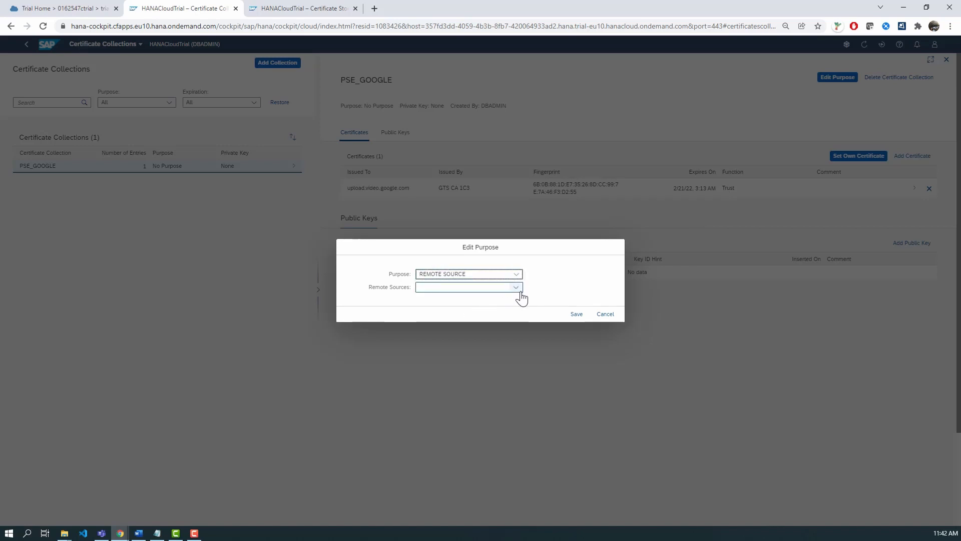
{"action": "left_click", "coordinate": [578, 317]}
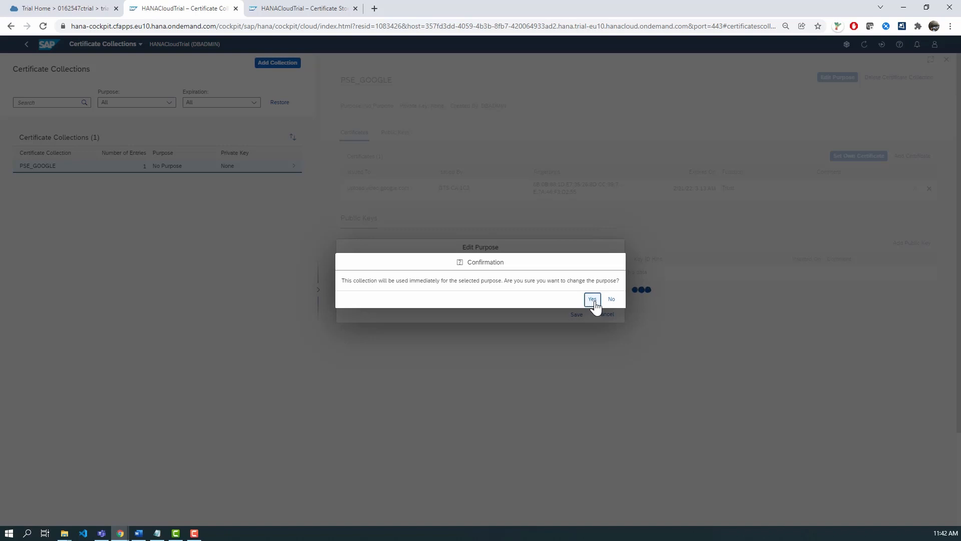
{"action": "left_click", "coordinate": [592, 299]}
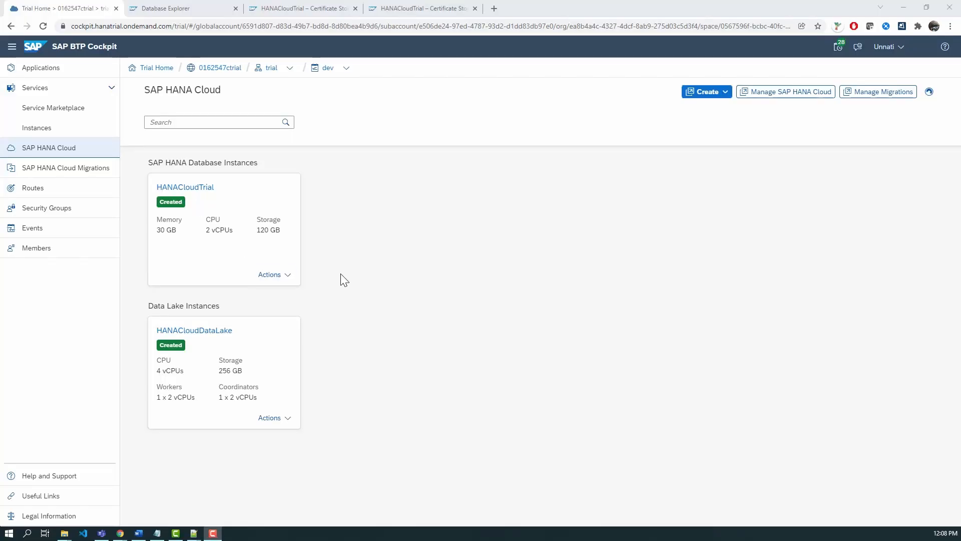
Step: Open the HANACloudTrial instance in SAP HANA Database Explorer and expand its Catalog to show Remote Sources
{"action": "left_click", "coordinate": [284, 276]}
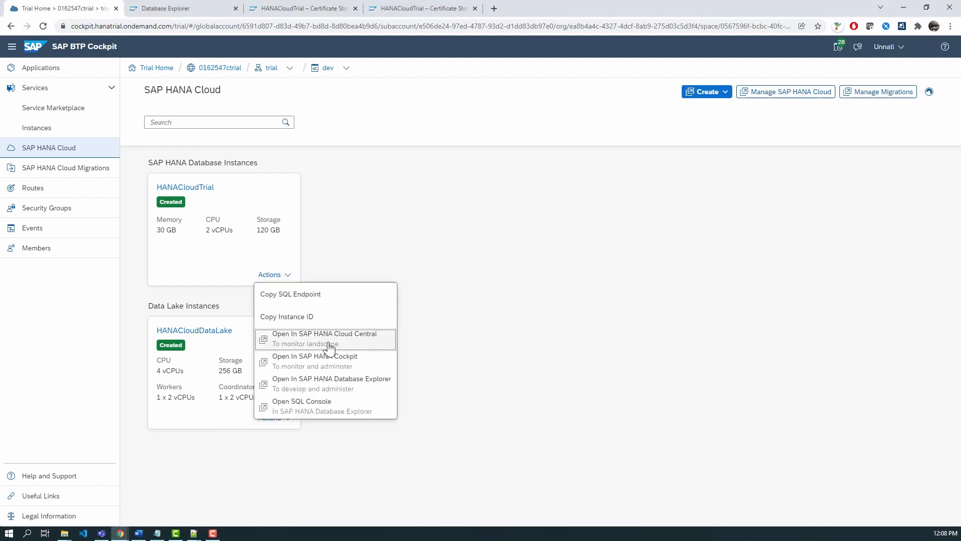
{"action": "left_click", "coordinate": [338, 386]}
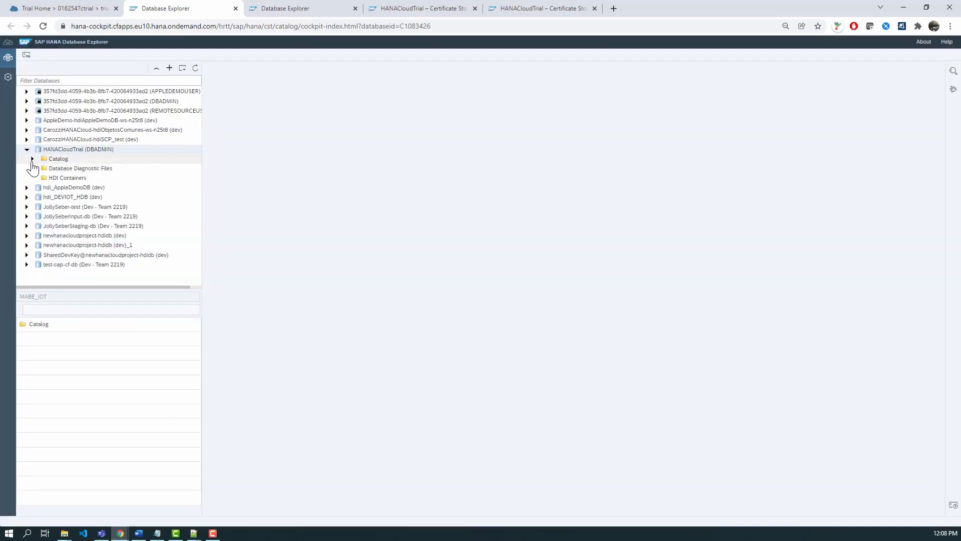
{"action": "left_click", "coordinate": [32, 159]}
{"action": "scroll", "coordinate": [89, 219], "scroll_direction": "down", "scroll_amount": 2}
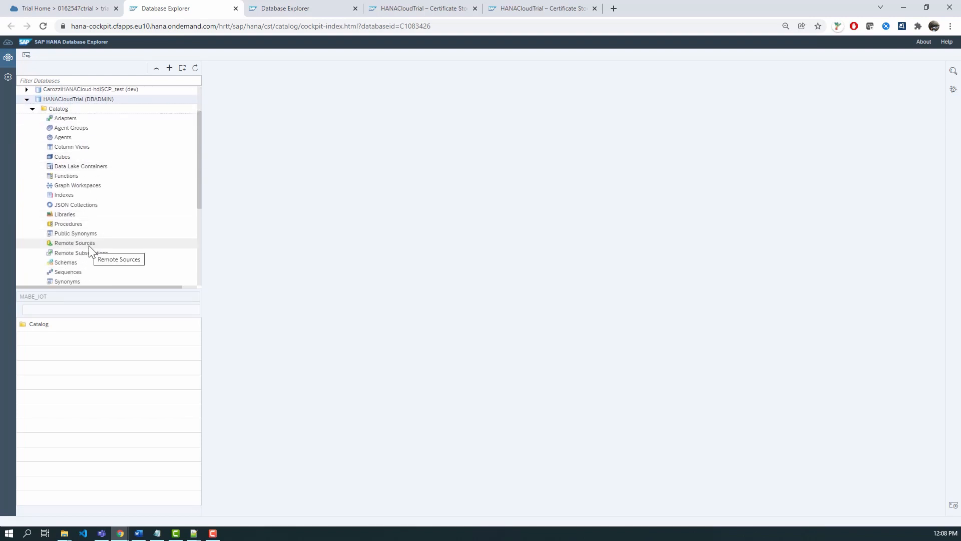
Step: Start a new remote source named RS_BIGQUERY with the BIGQUERY (REST API) adapter and Technical User credentials mode
{"action": "right_click", "coordinate": [88, 244]}
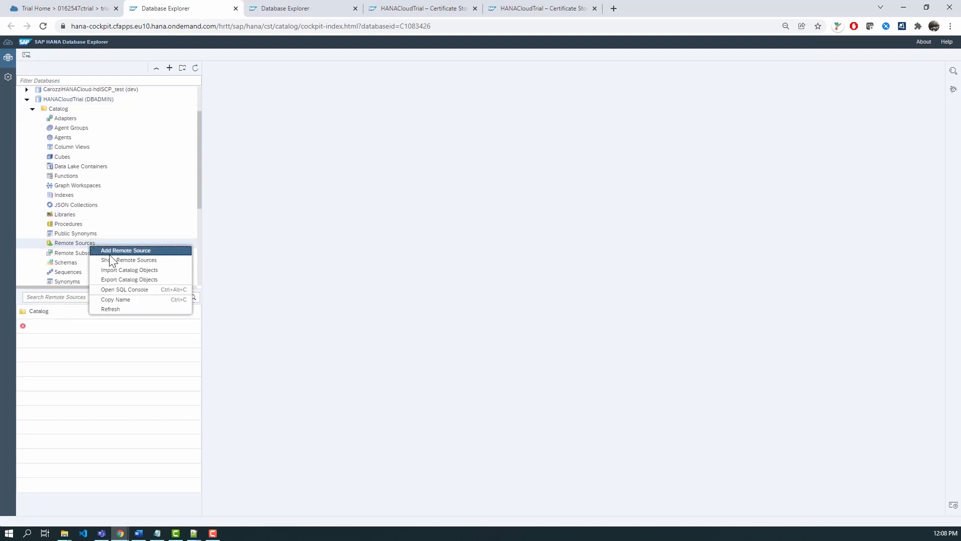
{"action": "left_click", "coordinate": [112, 252]}
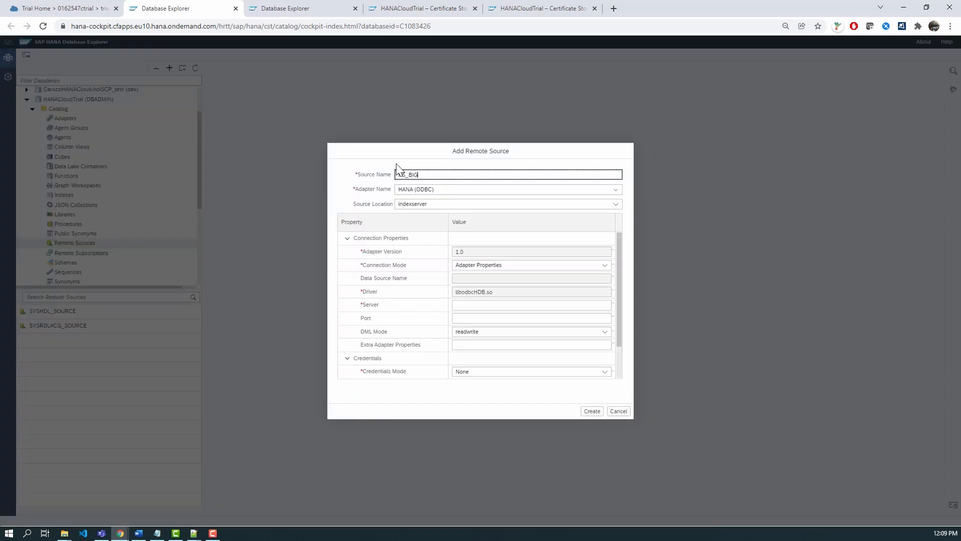
{"action": "type", "text": "RS_BIGQUERY"}
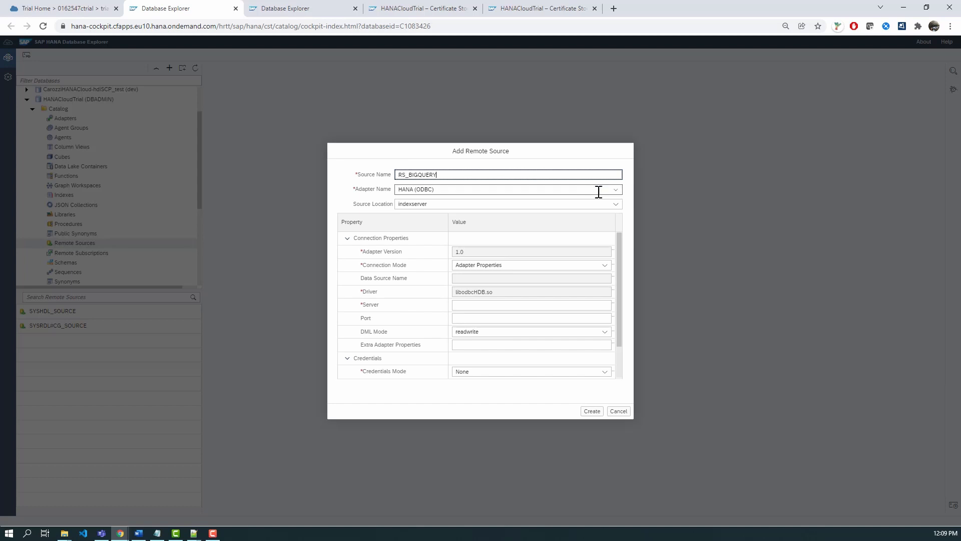
{"action": "left_click", "coordinate": [615, 190]}
{"action": "left_click", "coordinate": [534, 228]}
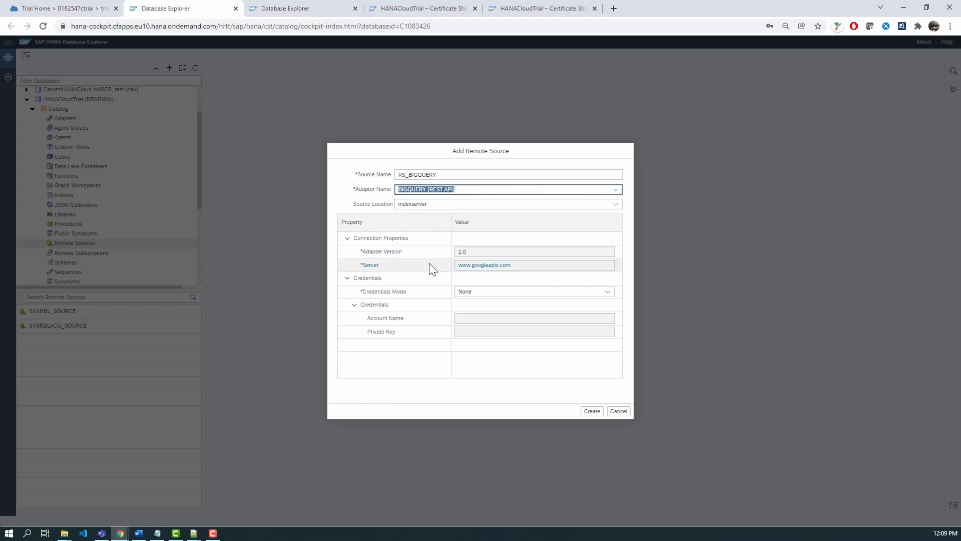
{"action": "left_click", "coordinate": [487, 294]}
{"action": "left_click", "coordinate": [483, 304]}
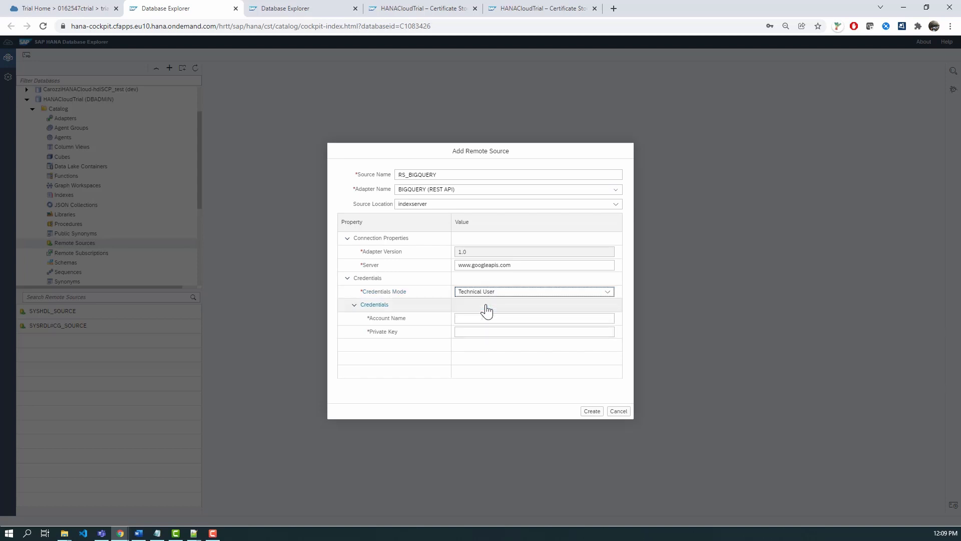
Step: Copy the BigQuery service account's e-mail from the Google Cloud IAM principals and enter it as the remote source's Account Name
{"action": "left_click", "coordinate": [462, 318]}
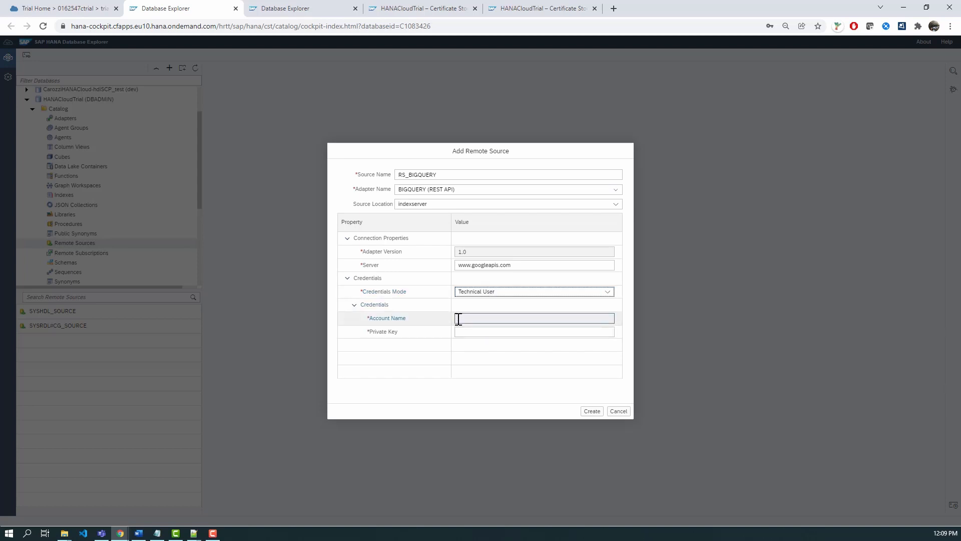
{"action": "left_click", "coordinate": [121, 533]}
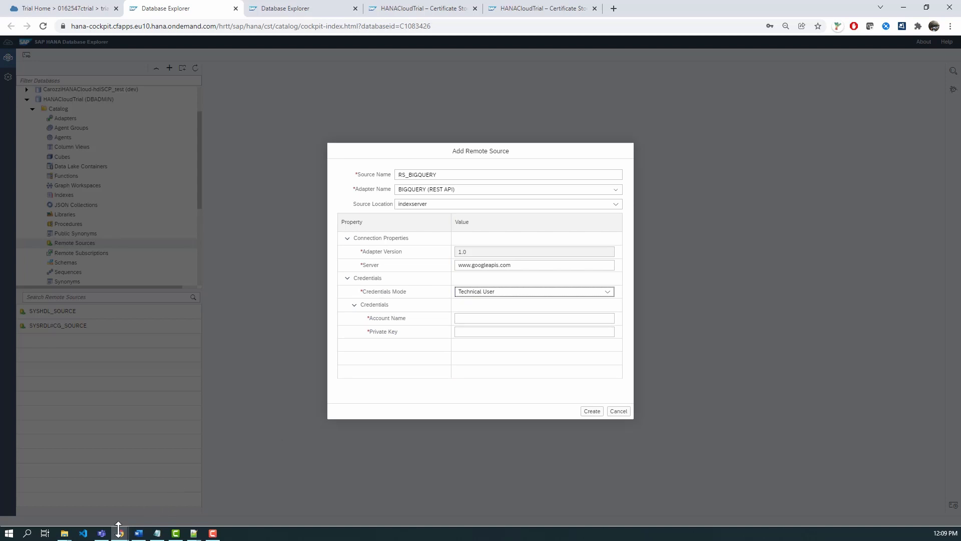
{"action": "left_click", "coordinate": [253, 495]}
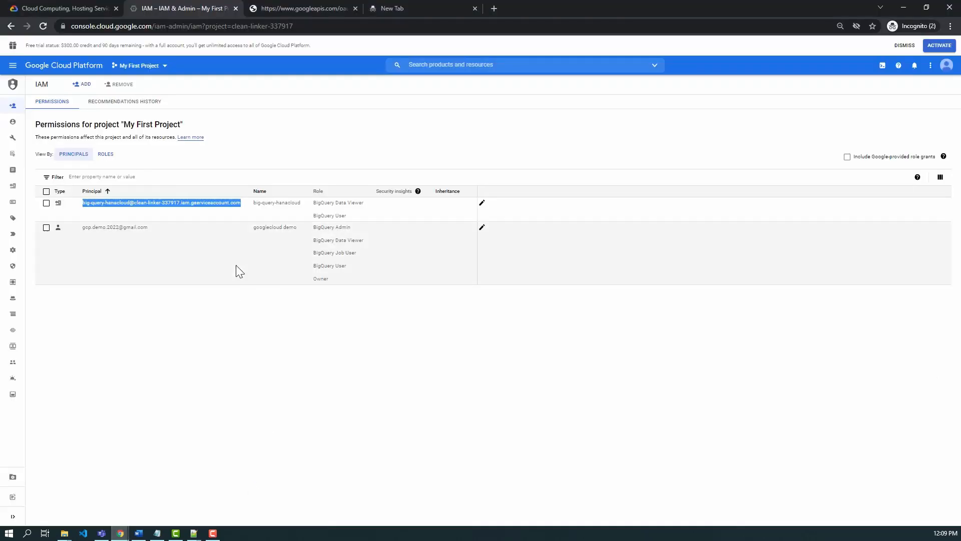
{"action": "right_click", "coordinate": [217, 202]}
{"action": "left_click", "coordinate": [220, 207]}
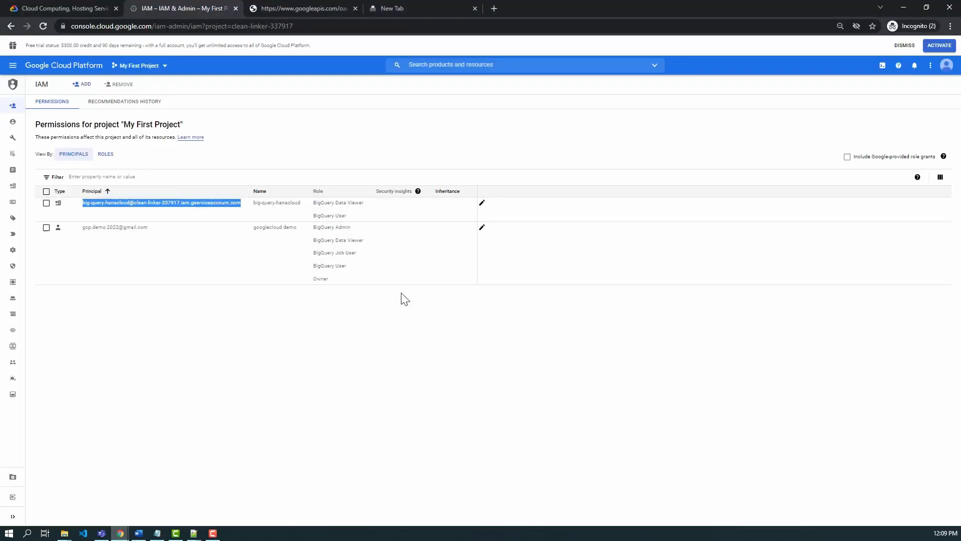
{"action": "key", "text": "alt+Tab"}
{"action": "left_click", "coordinate": [491, 322]}
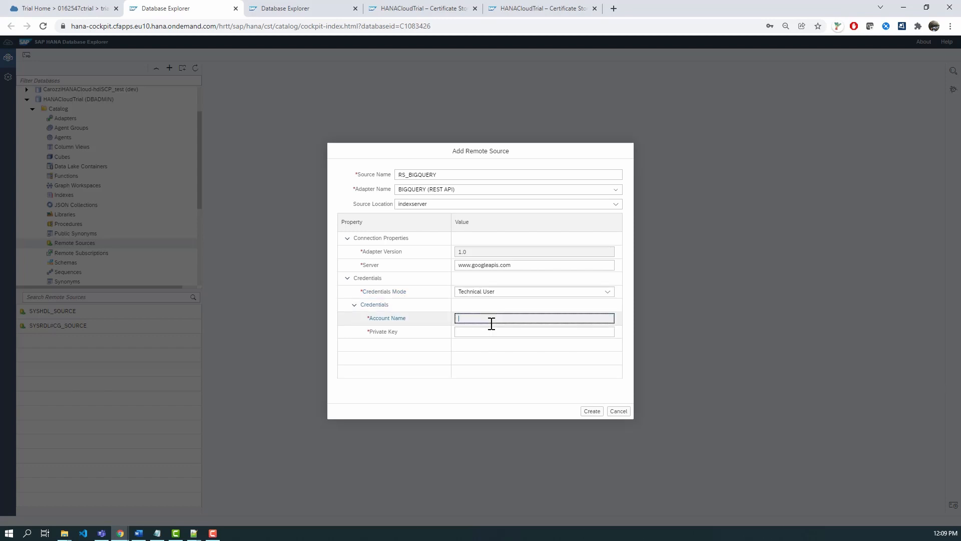
{"action": "key", "text": "ctrl+v"}
Step: Copy the private key from the service account JSON file in Notepad++, enter it as the Private Key, and create the RS_BIGQUERY remote source
{"action": "left_click", "coordinate": [489, 331]}
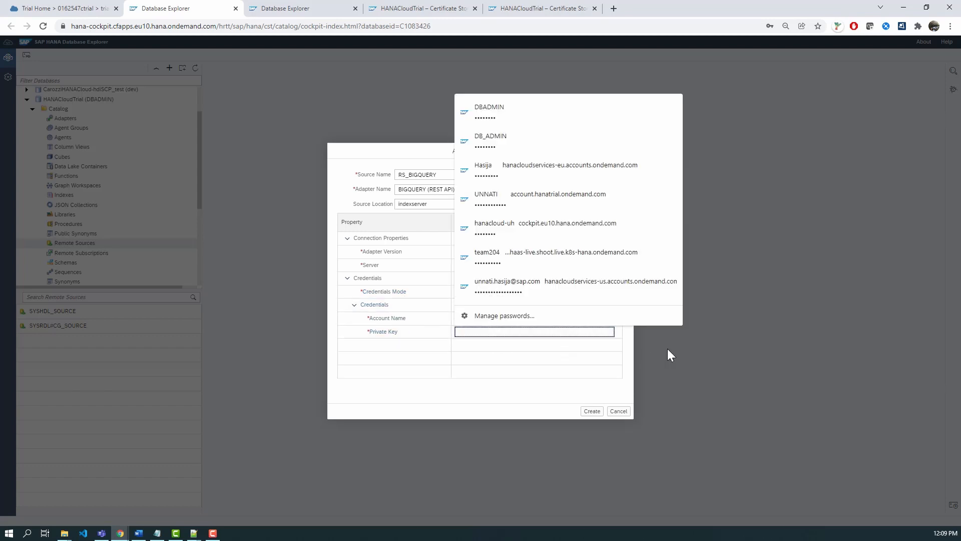
{"action": "key", "text": "Escape"}
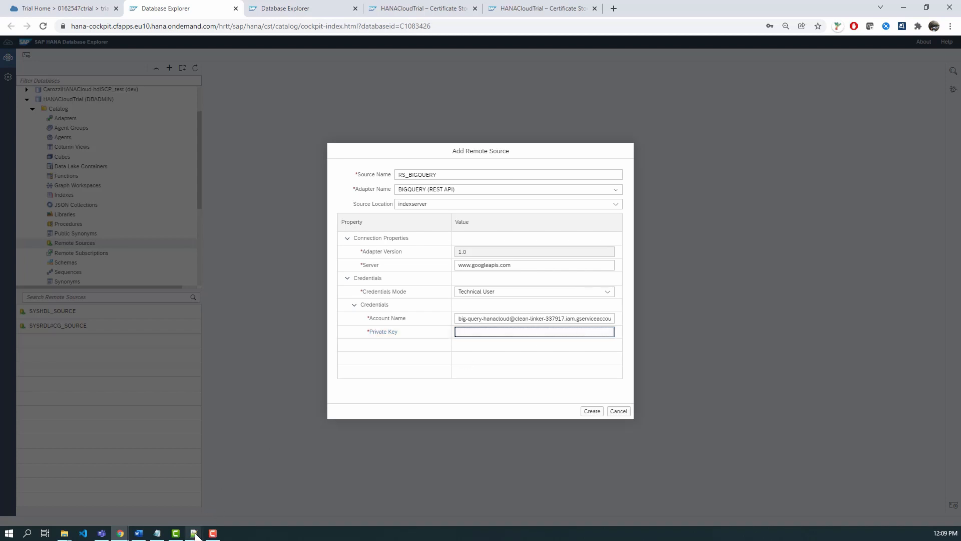
{"action": "mouse_move", "coordinate": [195, 535]}
{"action": "left_click", "coordinate": [208, 509]}
{"action": "right_click", "coordinate": [248, 136]}
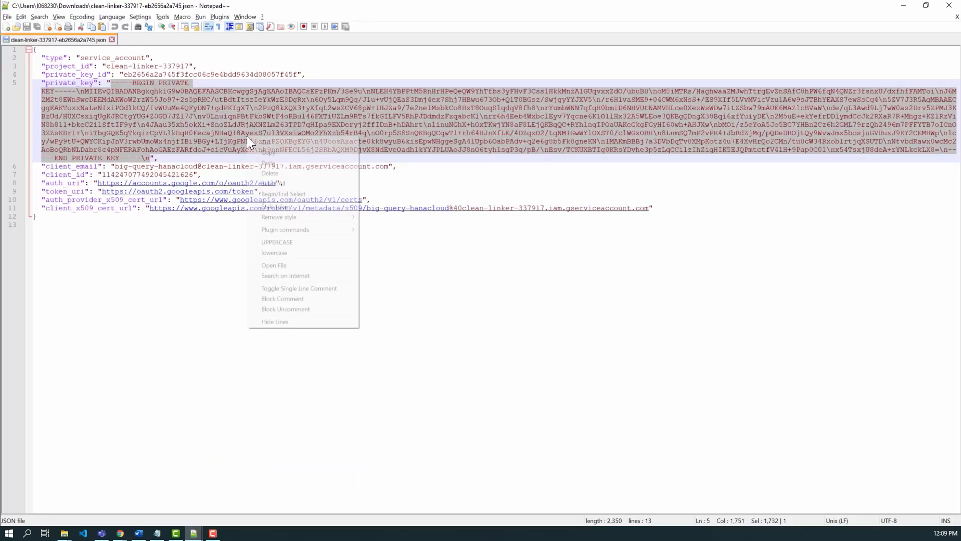
{"action": "left_click", "coordinate": [256, 151]}
{"action": "key", "text": "alt+Tab"}
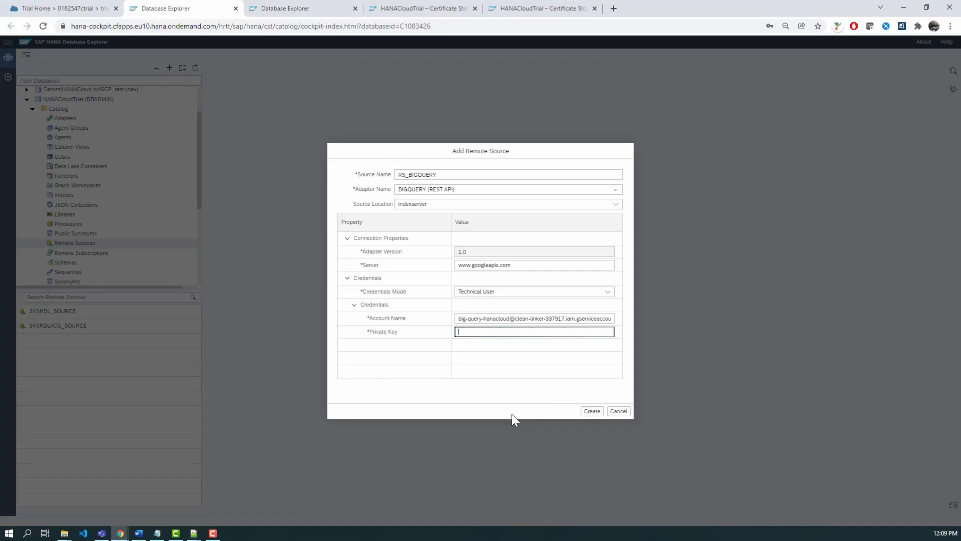
{"action": "key", "text": "ctrl+v"}
{"action": "left_click", "coordinate": [591, 411]}
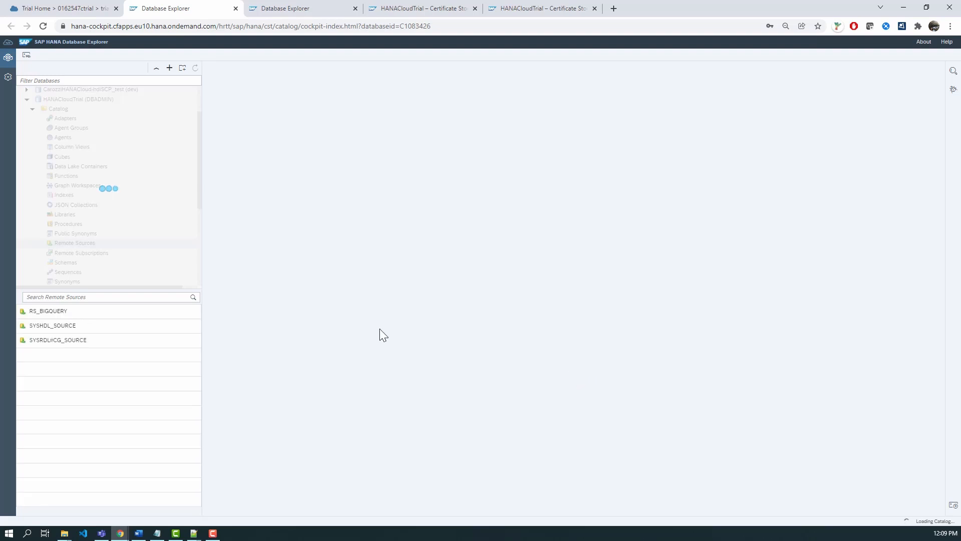
Step: Open the RS_BIGQUERY remote source and search for remote objects of any type in the HANACloud schema
{"action": "left_click", "coordinate": [146, 311]}
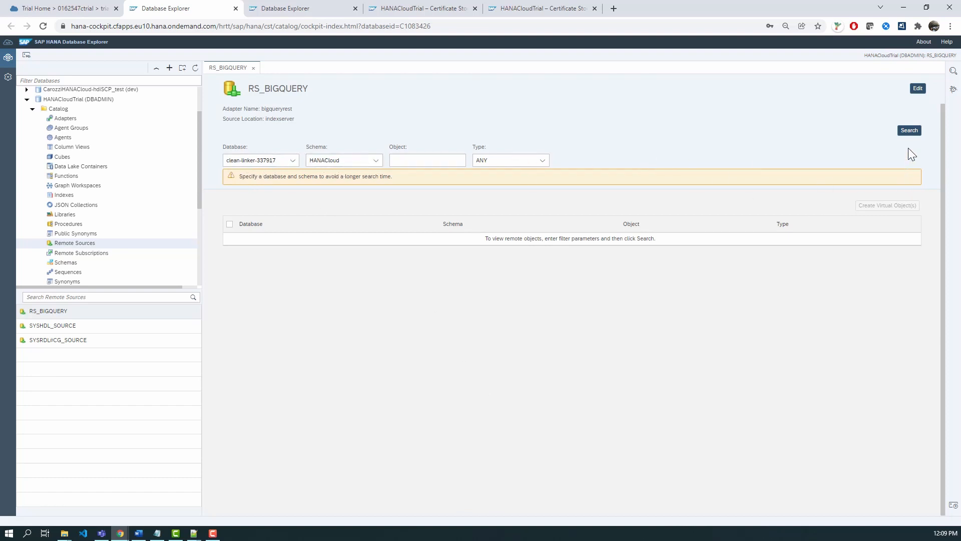
{"action": "left_click", "coordinate": [903, 132]}
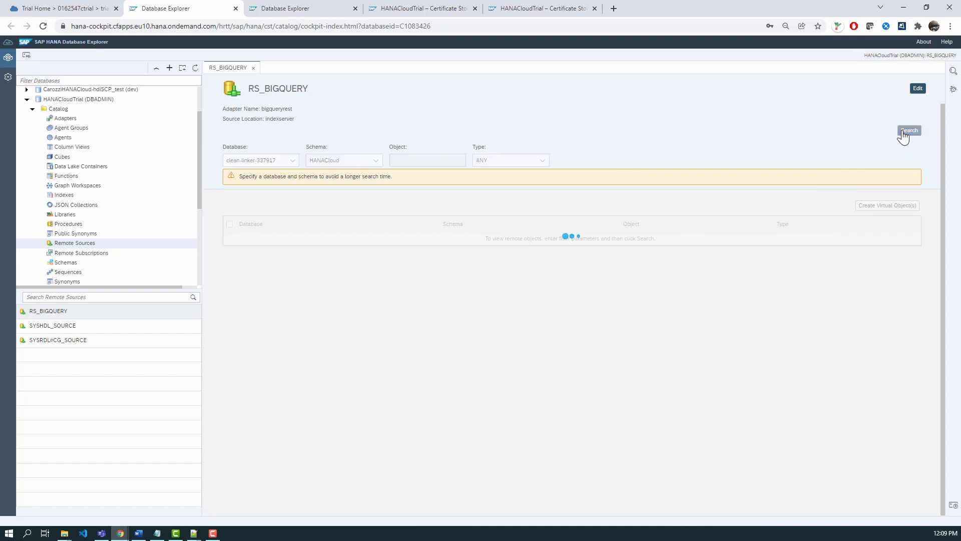